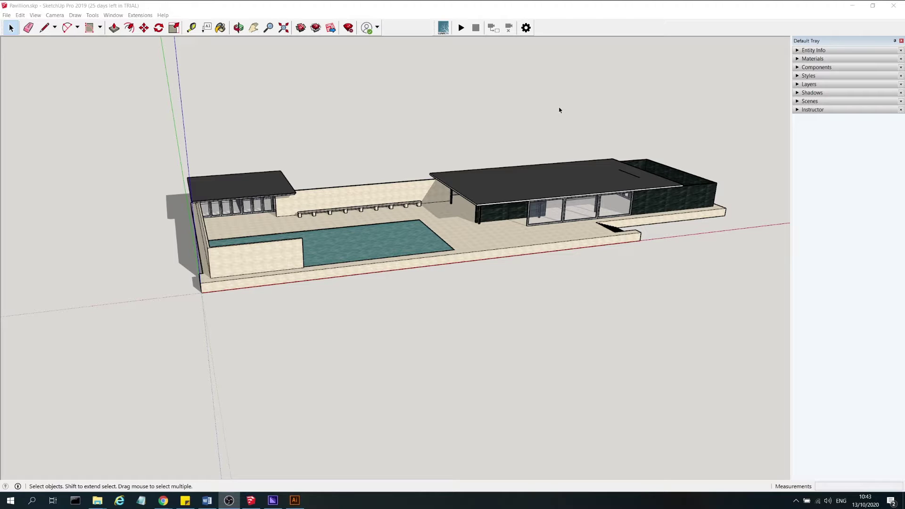
# Examine the pavilion model from several angles and distances.
pyautogui.scroll(-2, 430, 465)
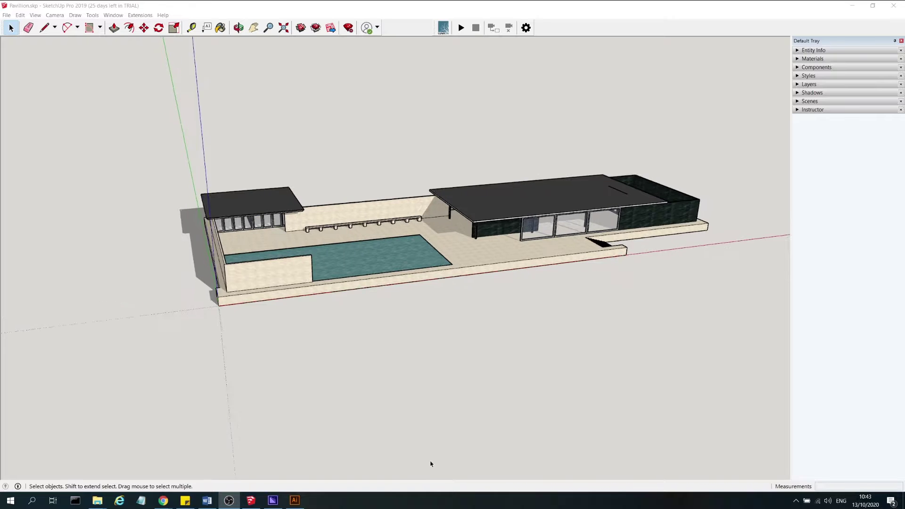
pyautogui.scroll(2, 468, 286)
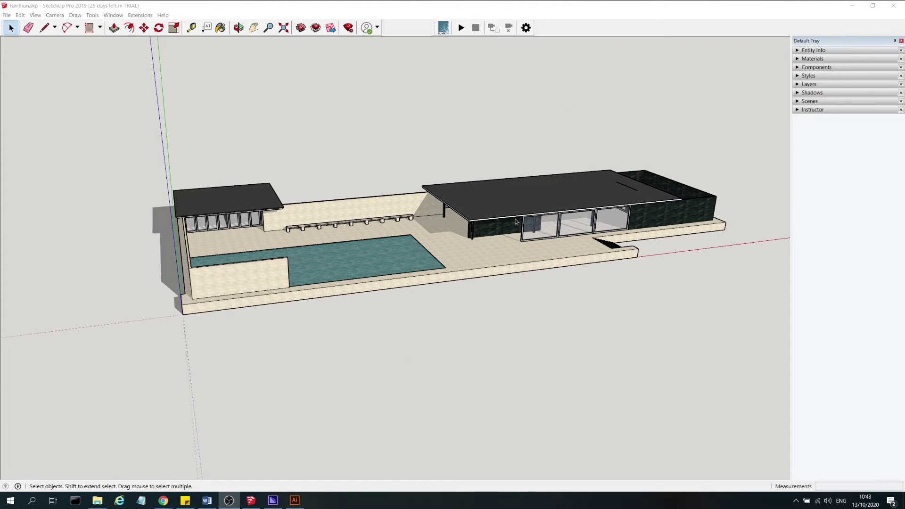
pyautogui.moveTo(516, 222); pyautogui.dragTo(743, 175, button='middle')
pyautogui.moveTo(617, 289); pyautogui.dragTo(699, 242, button='middle')
pyautogui.scroll(3, 496, 233)
pyautogui.moveTo(496, 233); pyautogui.dragTo(410, 259, button='middle')
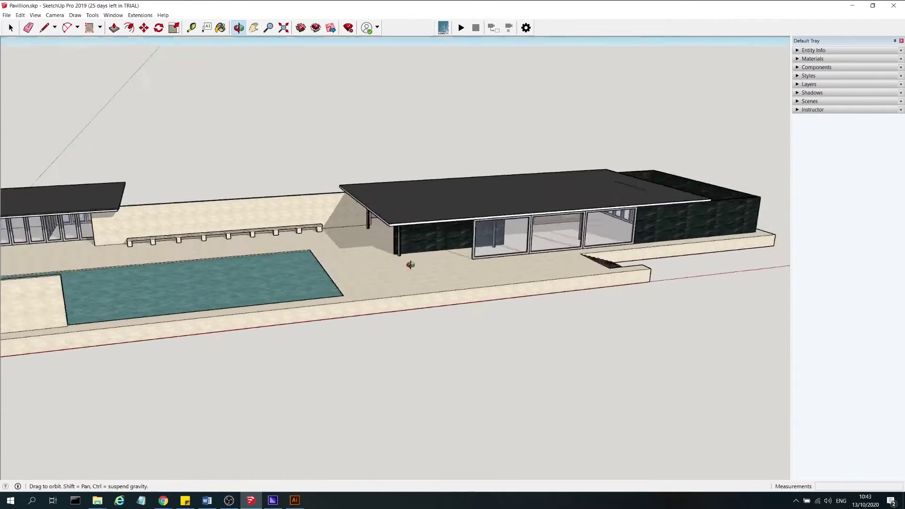
pyautogui.scroll(3, 459, 276)
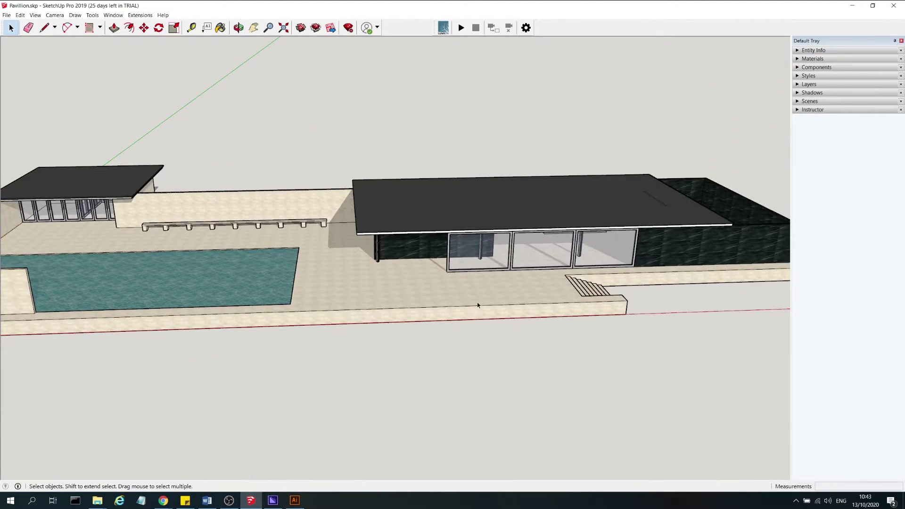
pyautogui.moveTo(477, 305); pyautogui.dragTo(608, 281, button='middle')
pyautogui.scroll(-3, 711, 261)
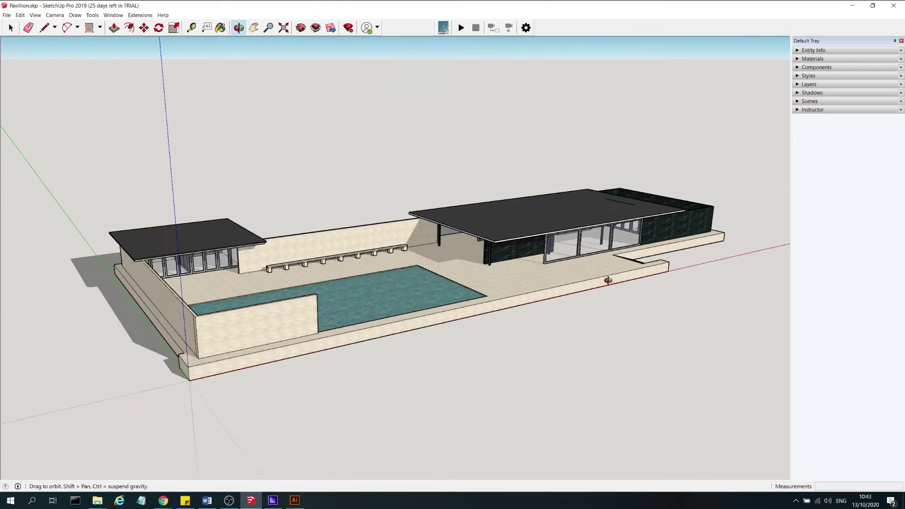
# Set the displayed sun shadows to 09:09 on 04/07, with light 40 and dark 49.
pyautogui.click(799, 93)
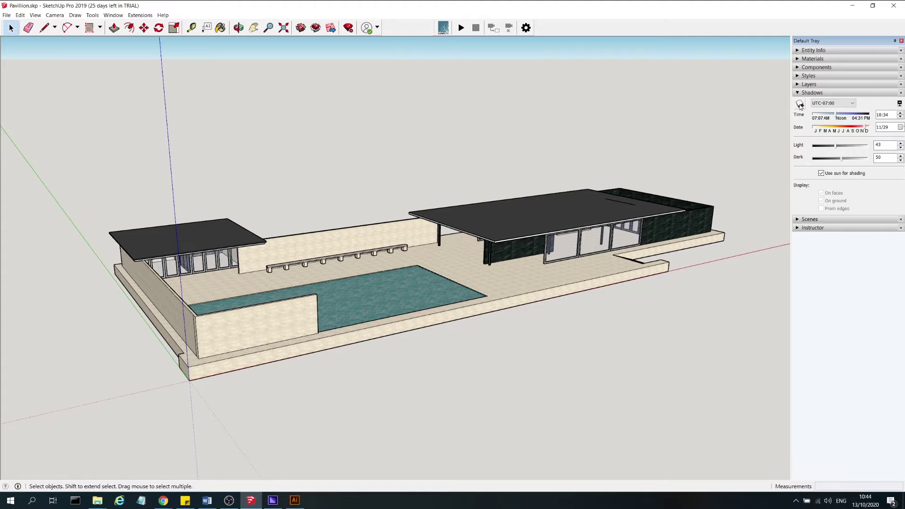
pyautogui.click(800, 105)
pyautogui.click(800, 105)
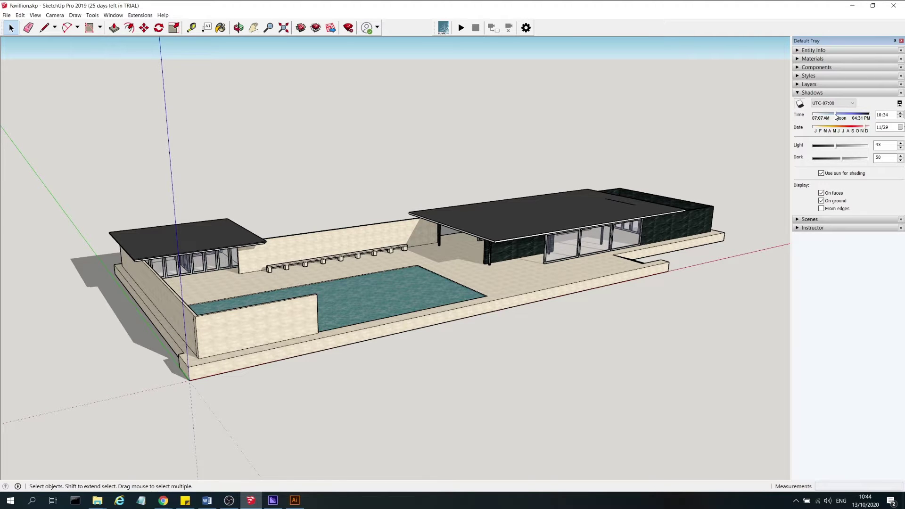
pyautogui.moveTo(835, 117); pyautogui.dragTo(826, 143)
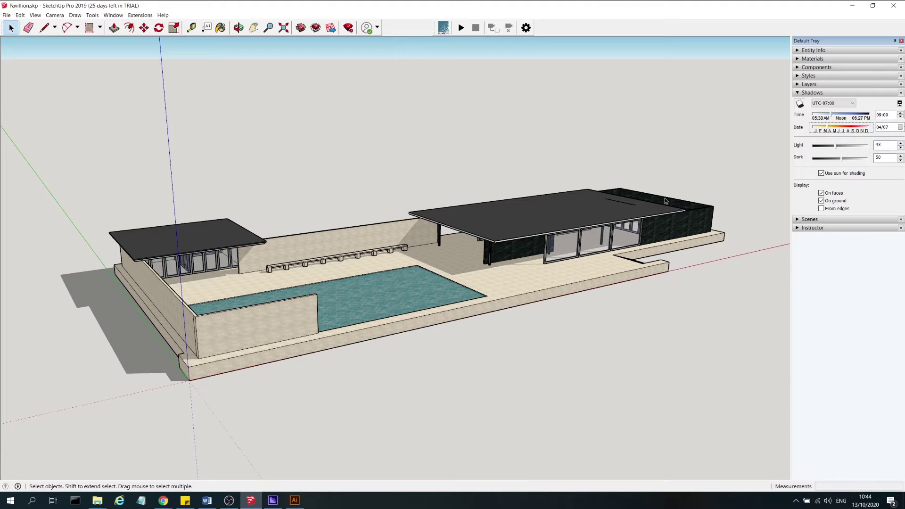
pyautogui.moveTo(835, 146)
pyautogui.mouseDown()
pyautogui.moveTo(842, 162)
pyautogui.moveTo(834, 147)
pyautogui.mouseUp()
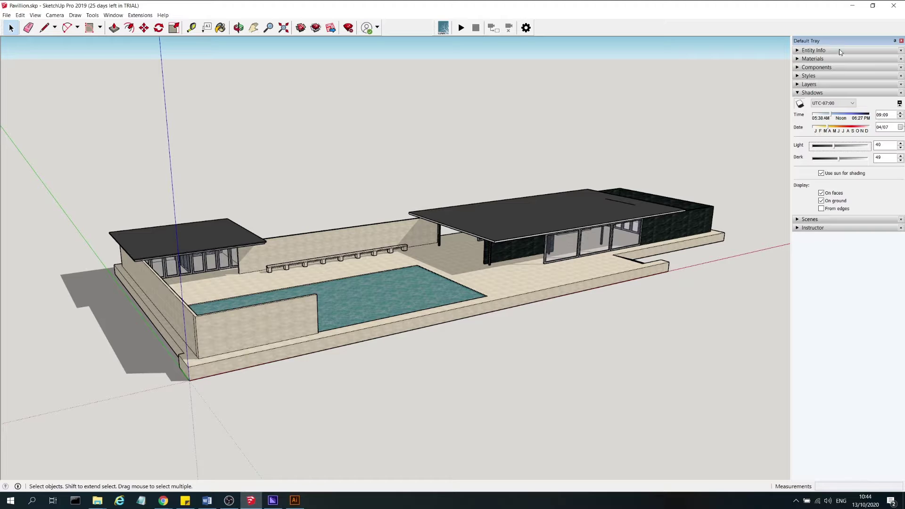
# Apply the HiddenLine default style and inspect the pavilion in it.
pyautogui.click(797, 85)
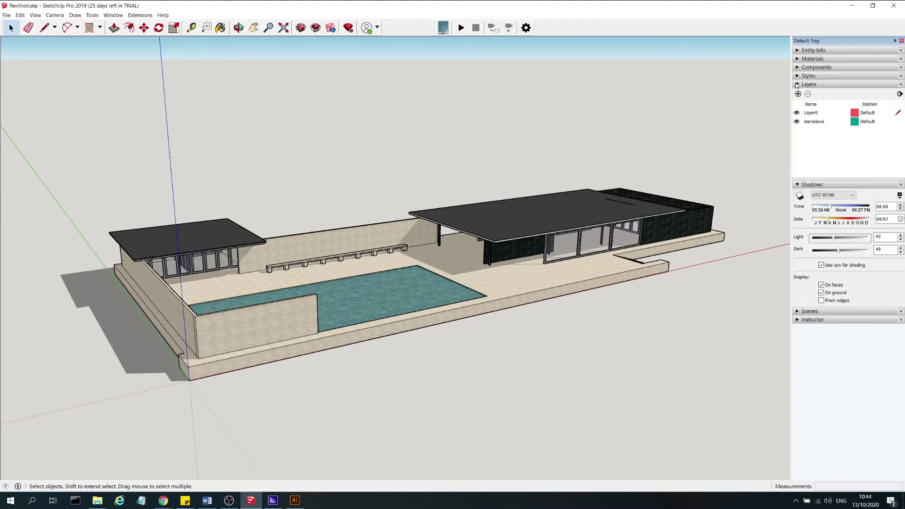
pyautogui.click(798, 76)
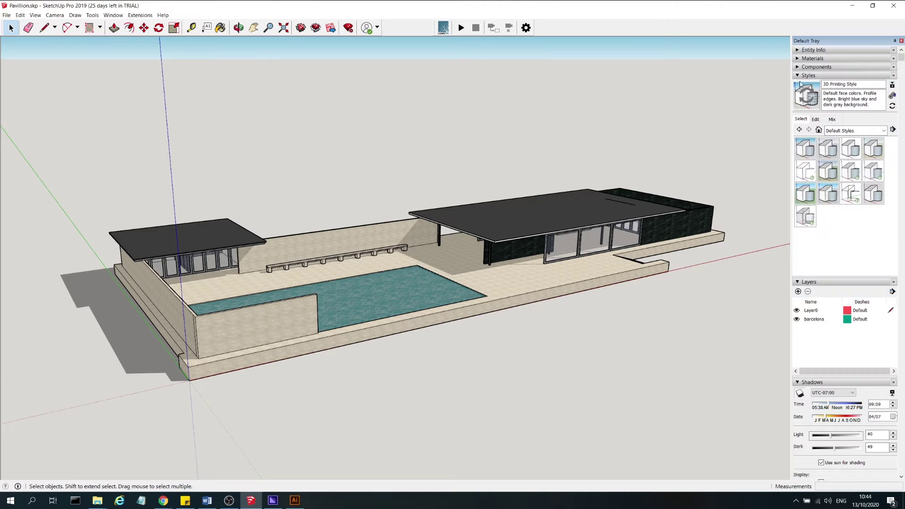
pyautogui.click(805, 170)
pyautogui.moveTo(653, 208); pyautogui.dragTo(493, 194, button='middle')
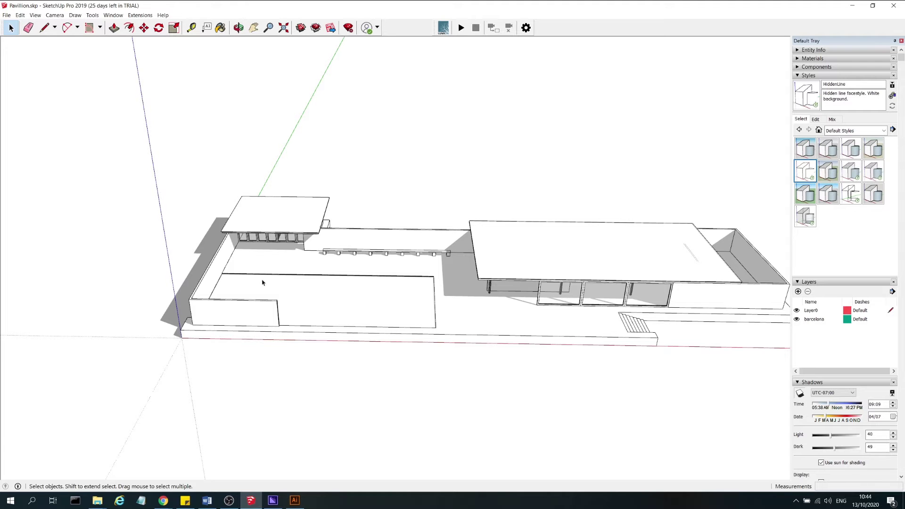
pyautogui.scroll(-1, 262, 283)
pyautogui.scroll(2, 516, 301)
pyautogui.moveTo(516, 301); pyautogui.dragTo(594, 272, button='middle')
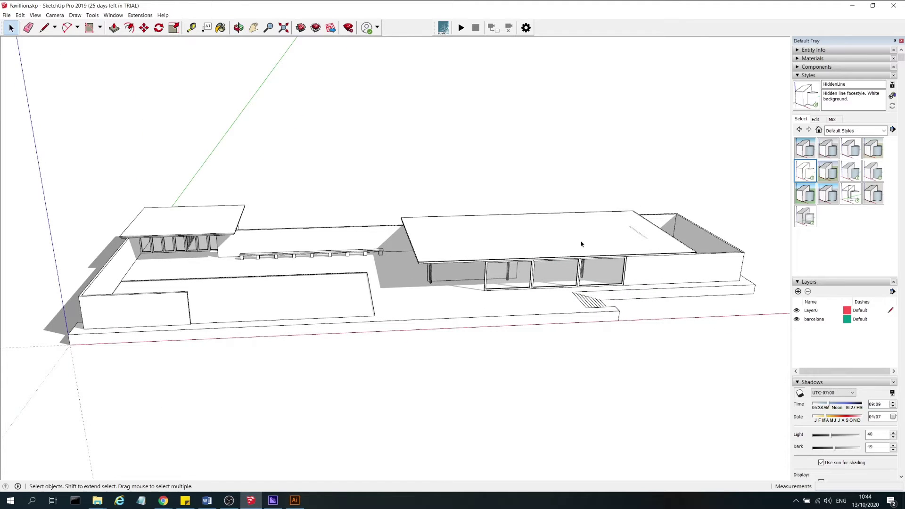
pyautogui.moveTo(514, 316); pyautogui.dragTo(586, 236, button='middle')
pyautogui.click(605, 245)
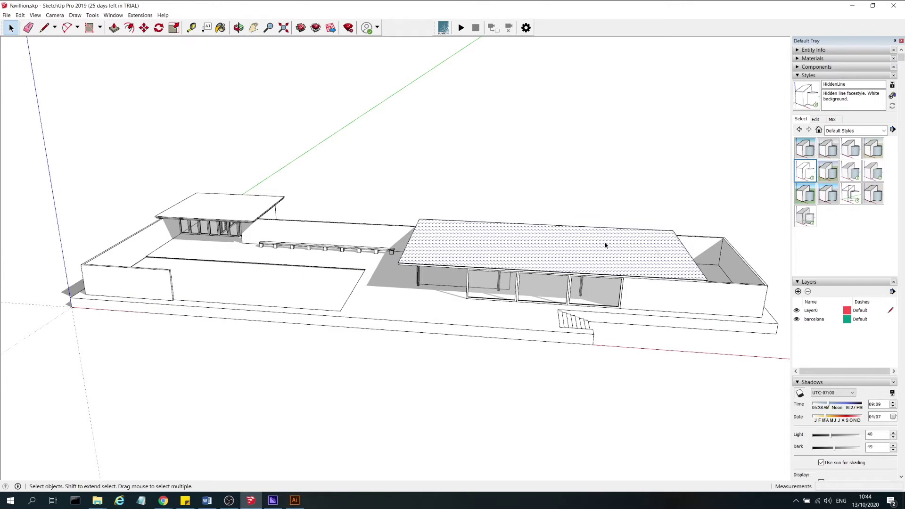
# Switch the model to 3D Printing Style and back to HiddenLine.
pyautogui.click(805, 148)
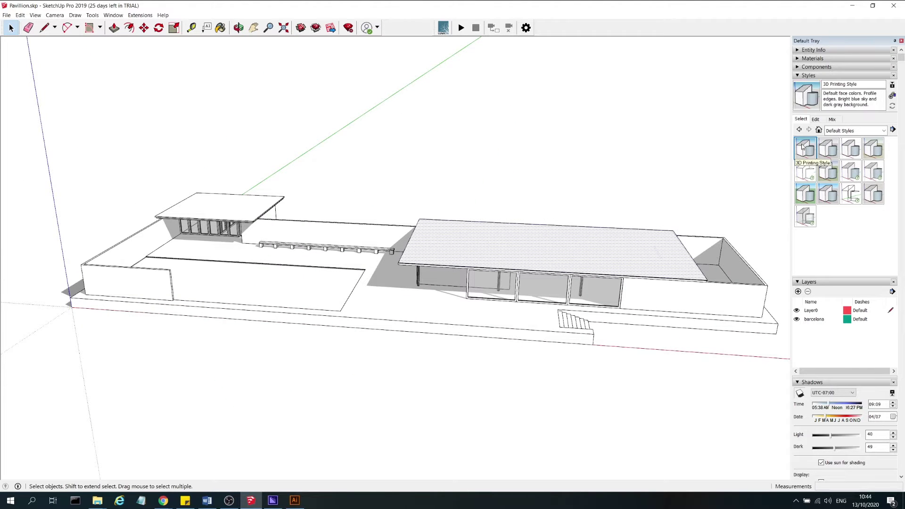
pyautogui.click(805, 170)
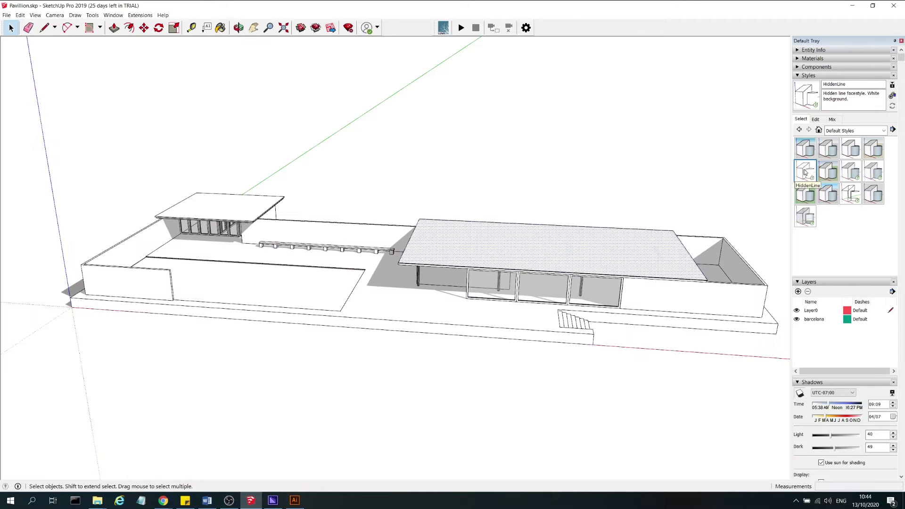
pyautogui.moveTo(519, 283); pyautogui.dragTo(475, 210, button='middle')
pyautogui.moveTo(488, 152); pyautogui.dragTo(488, 170, button='middle')
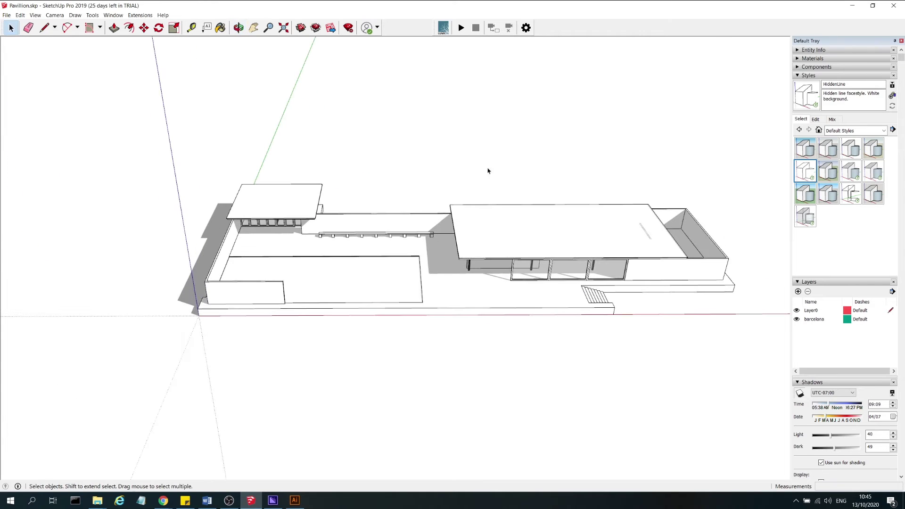
# Switch the camera to Parallel Projection and turn the pavilion to a front elevation.
pyautogui.click(61, 17)
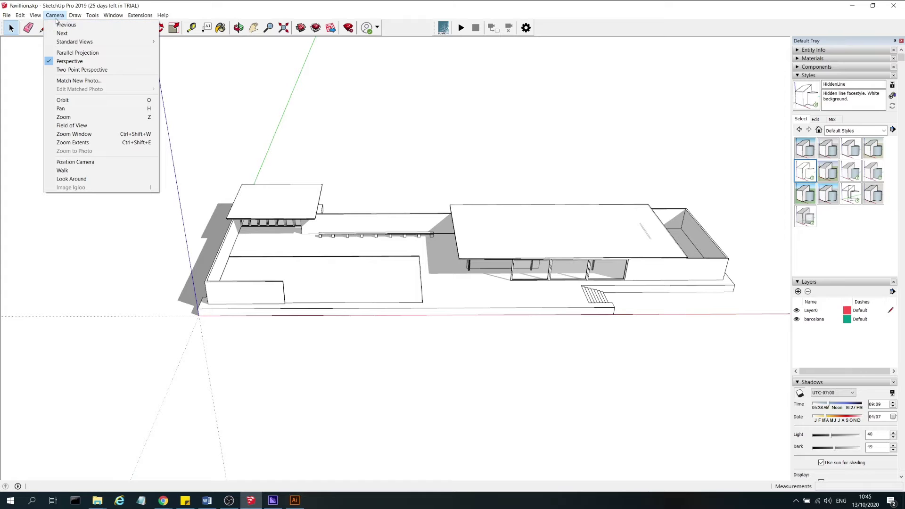
pyautogui.click(62, 53)
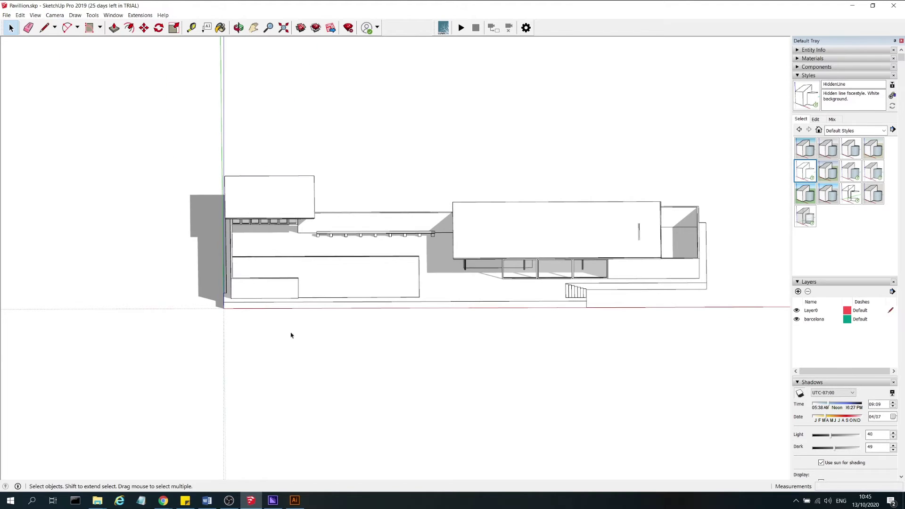
pyautogui.moveTo(290, 335); pyautogui.dragTo(295, 184, button='middle')
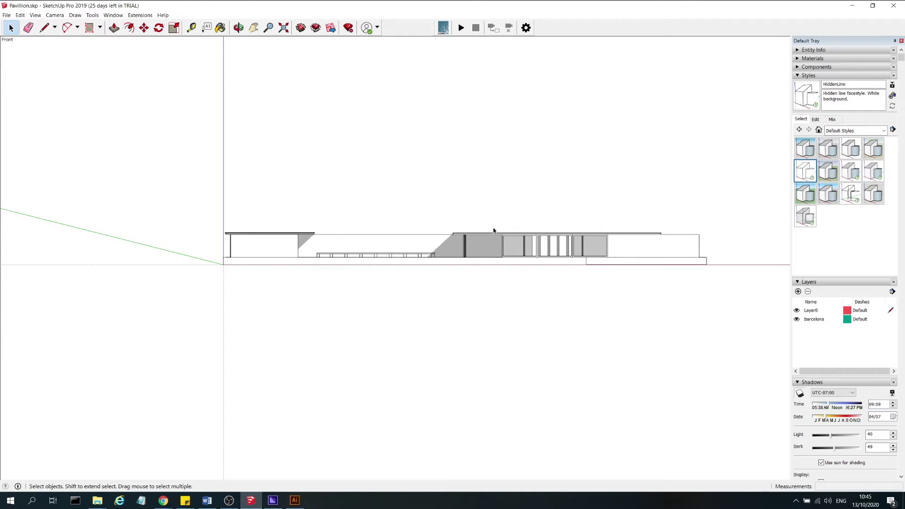
# Return the camera to Perspective and view the pavilion from a low front angle and from above.
pyautogui.click(75, 15)
pyautogui.moveTo(55, 16)
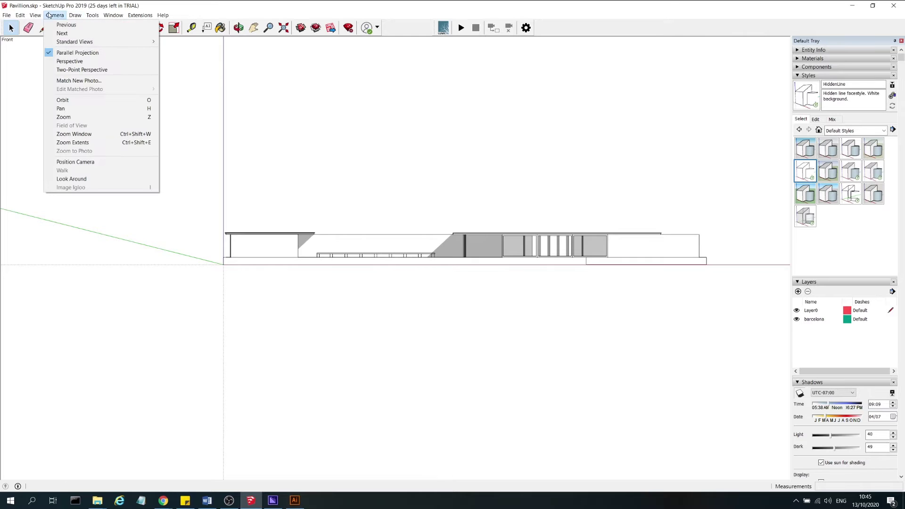
pyautogui.click(55, 63)
pyautogui.moveTo(519, 210); pyautogui.dragTo(336, 275, button='middle')
pyautogui.scroll(3, 408, 262)
pyautogui.moveTo(408, 263); pyautogui.dragTo(448, 239, button='middle')
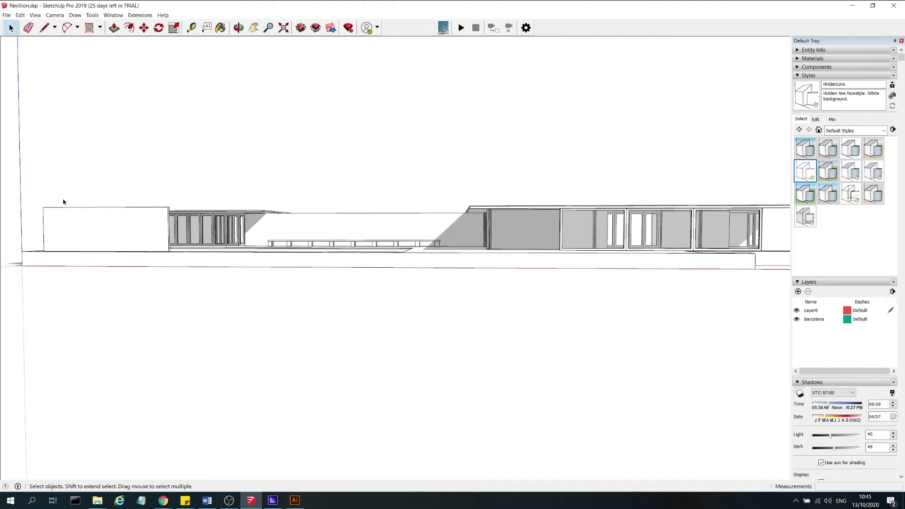
pyautogui.moveTo(668, 205); pyautogui.dragTo(628, 297, button='middle')
# Switch the camera to Two-Point Perspective and move in close to the bench and glazed wall beside the pool.
pyautogui.click(55, 15)
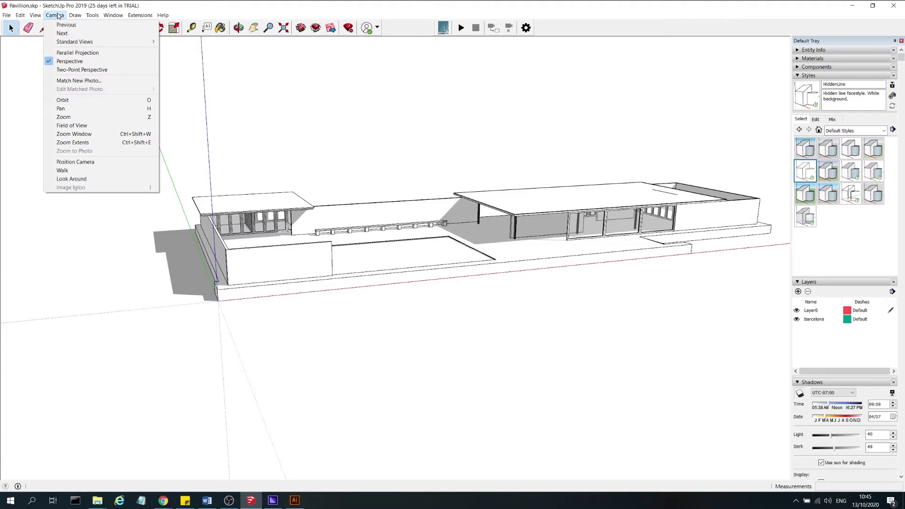
pyautogui.click(83, 69)
pyautogui.scroll(-3, 431, 216)
pyautogui.moveTo(431, 217); pyautogui.dragTo(486, 350, button='middle')
pyautogui.scroll(2, 361, 398)
pyautogui.moveTo(366, 386); pyautogui.dragTo(510, 260, button='middle')
pyautogui.scroll(5, 518, 298)
pyautogui.scroll(10, 476, 186)
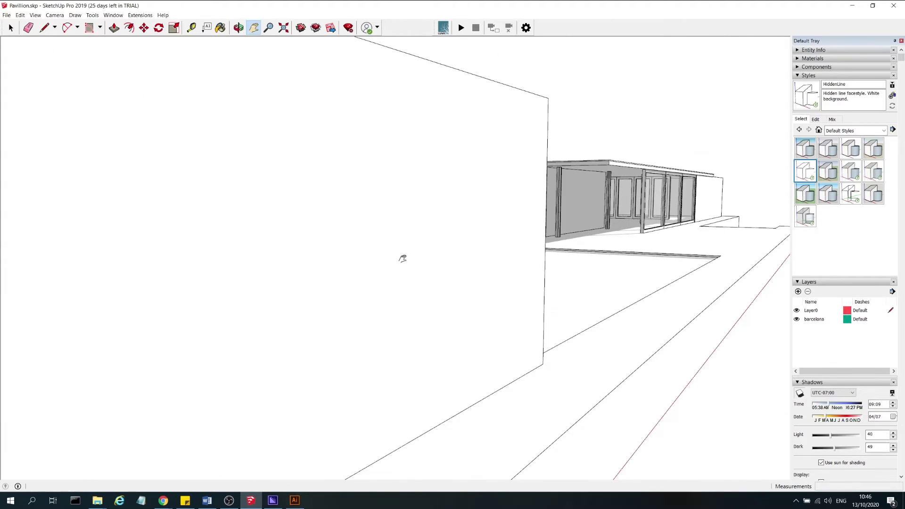
pyautogui.moveTo(397, 255); pyautogui.dragTo(671, 132)
pyautogui.moveTo(401, 207)
pyautogui.mouseDown()
pyautogui.moveTo(678, 151)
pyautogui.moveTo(653, 168)
pyautogui.mouseUp()
pyautogui.scroll(-10, 427, 209)
pyautogui.moveTo(426, 209); pyautogui.dragTo(554, 177, button='middle')
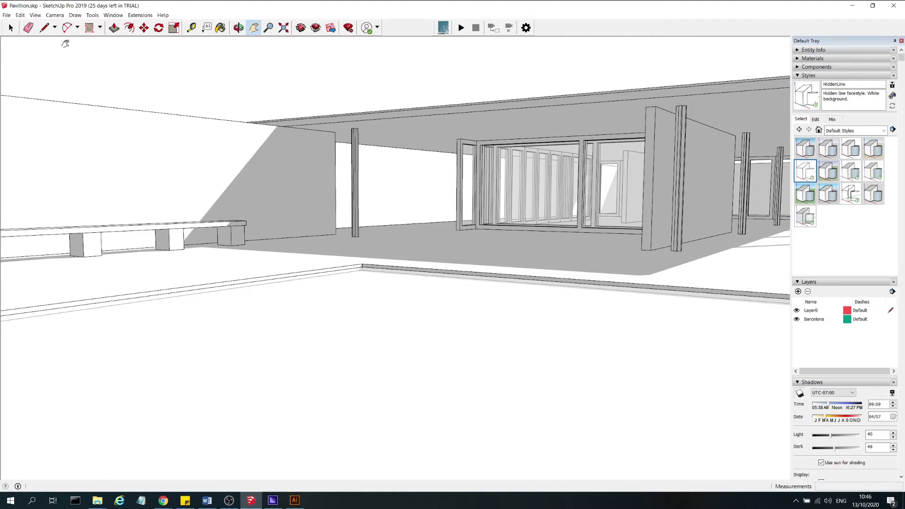
# Set the camera to the standard Top view and frame the whole pavilion.
pyautogui.click(58, 16)
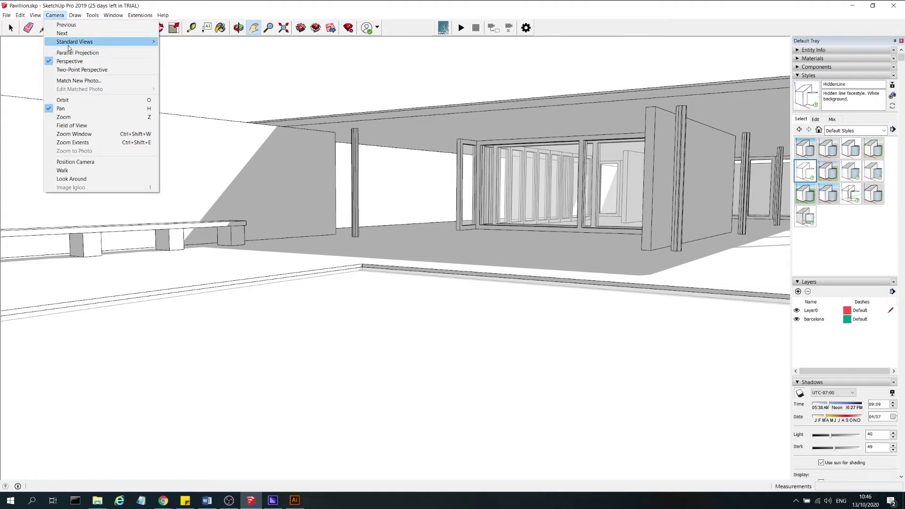
pyautogui.moveTo(100, 44)
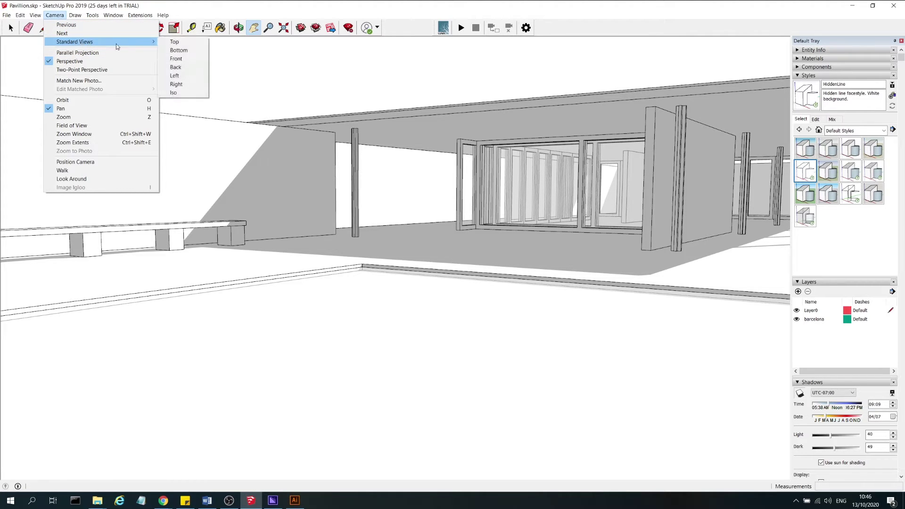
pyautogui.click(190, 42)
pyautogui.scroll(-4, 432, 188)
pyautogui.scroll(-2, 634, 174)
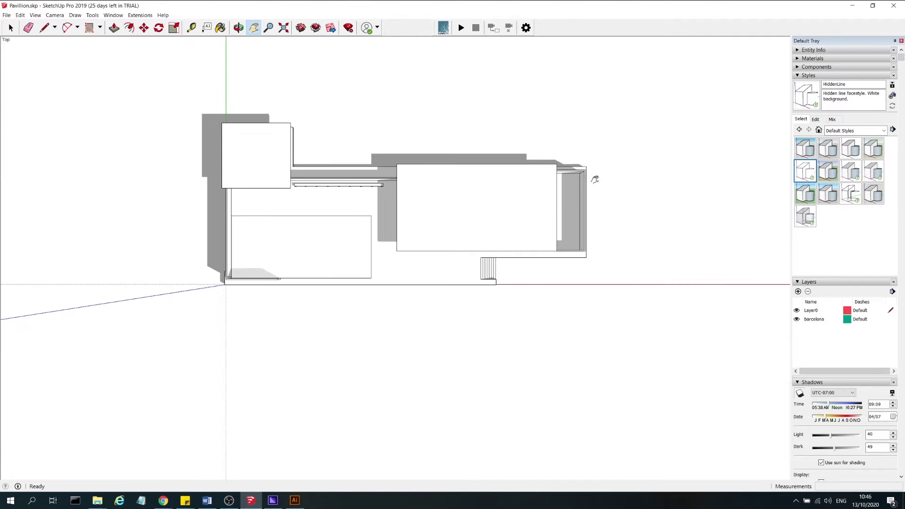
pyautogui.scroll(2, 595, 180)
pyautogui.scroll(-1, 683, 182)
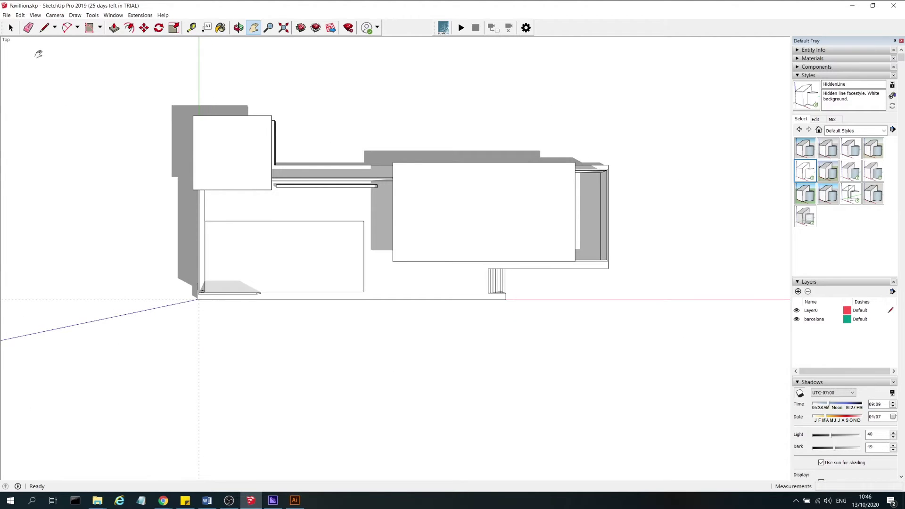
# Switch the top view to Parallel Projection and check the plan's wall and pool edges up close.
pyautogui.click(55, 15)
pyautogui.click(57, 52)
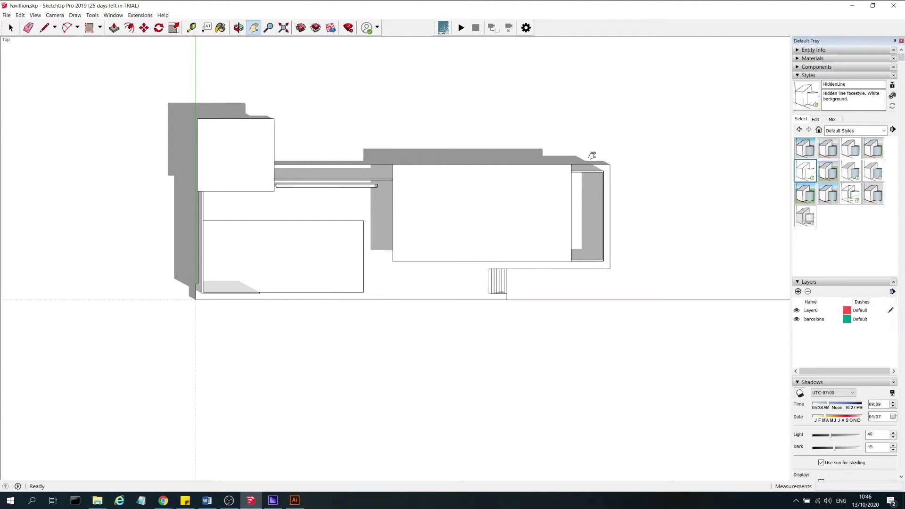
pyautogui.scroll(3, 236, 287)
pyautogui.scroll(3, 399, 294)
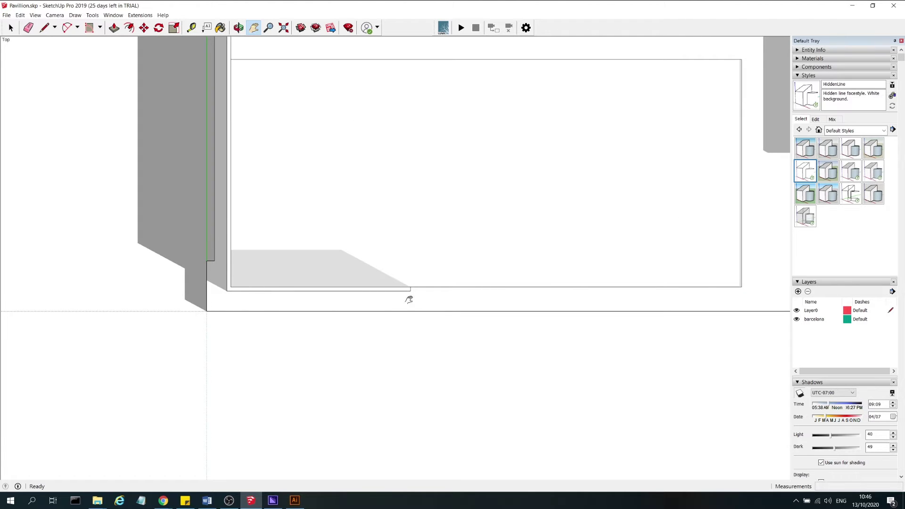
pyautogui.scroll(-4, 233, 275)
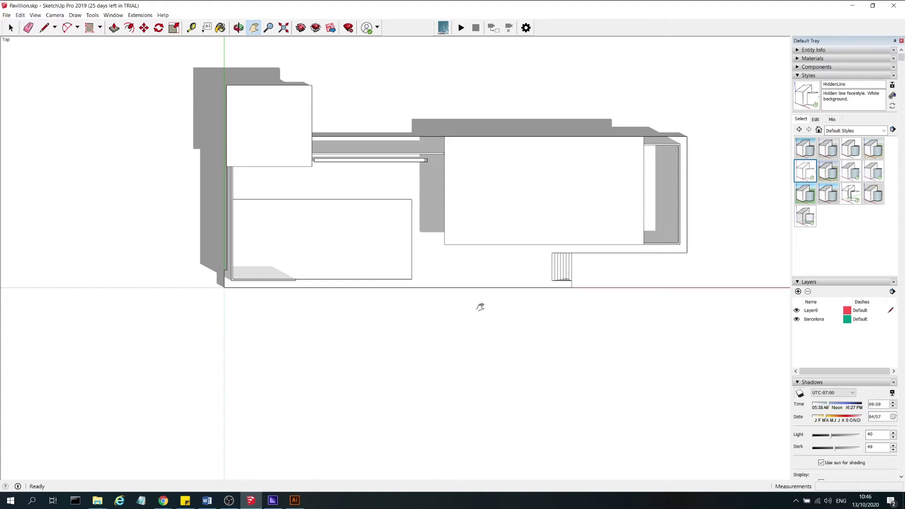
pyautogui.click(7, 15)
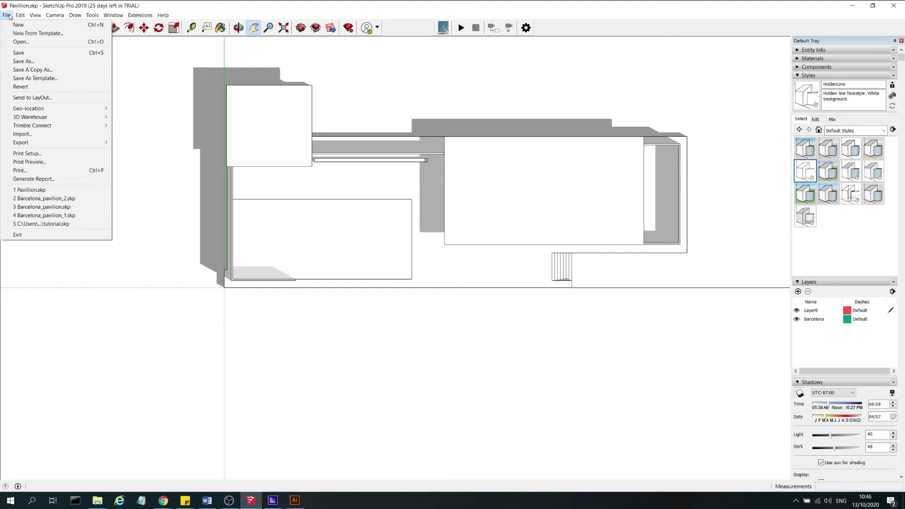
pyautogui.moveTo(52, 142)
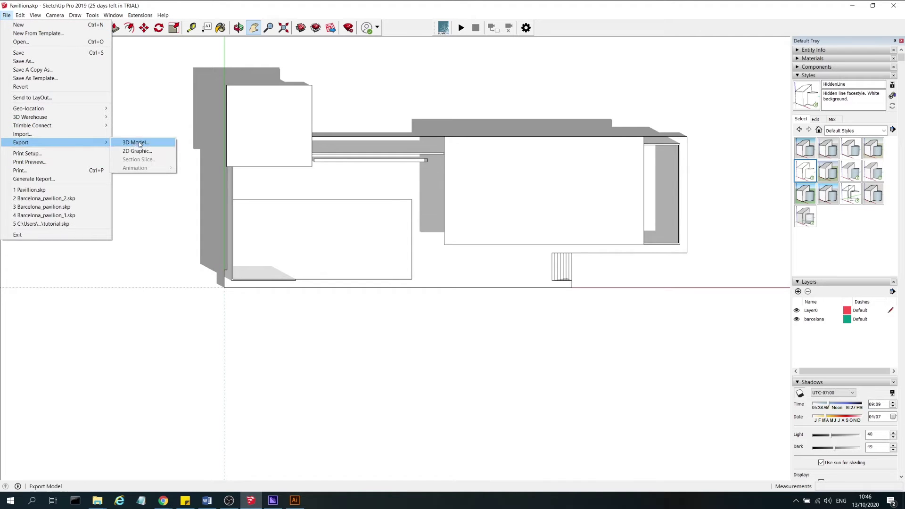
pyautogui.click(137, 150)
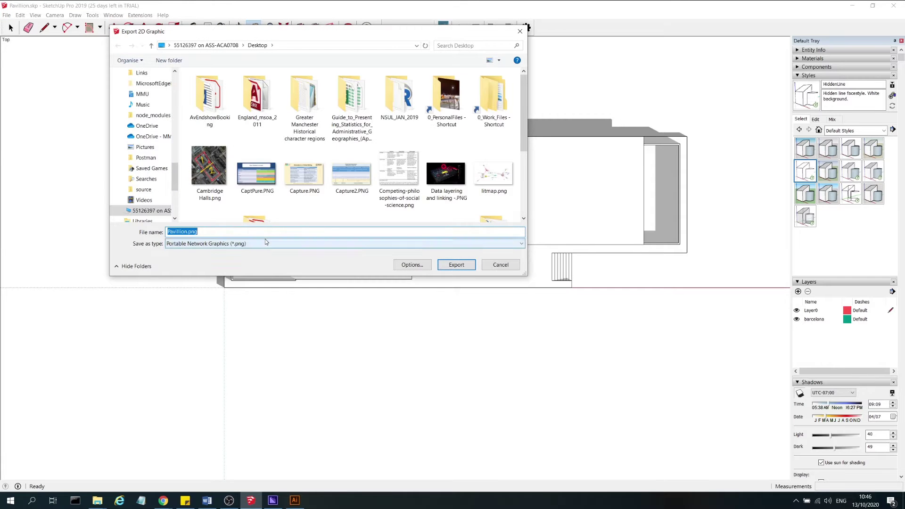
pyautogui.click(265, 243)
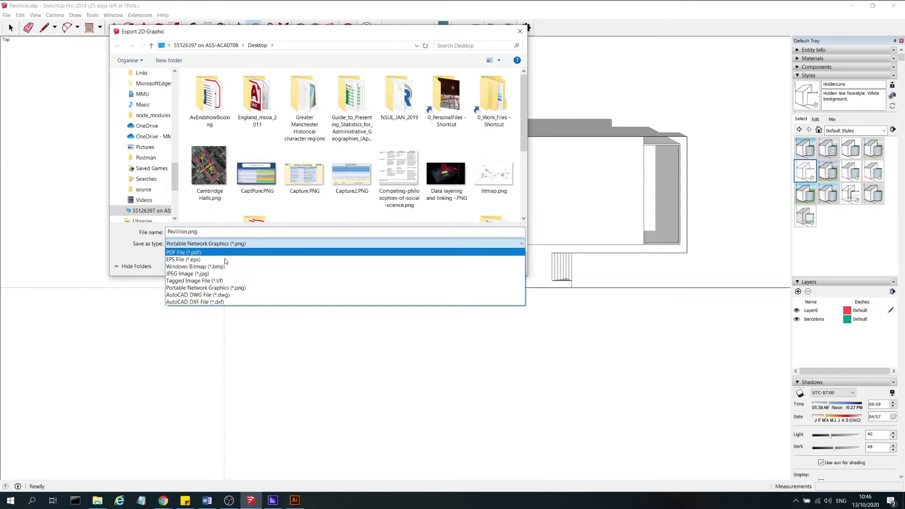
pyautogui.click(250, 294)
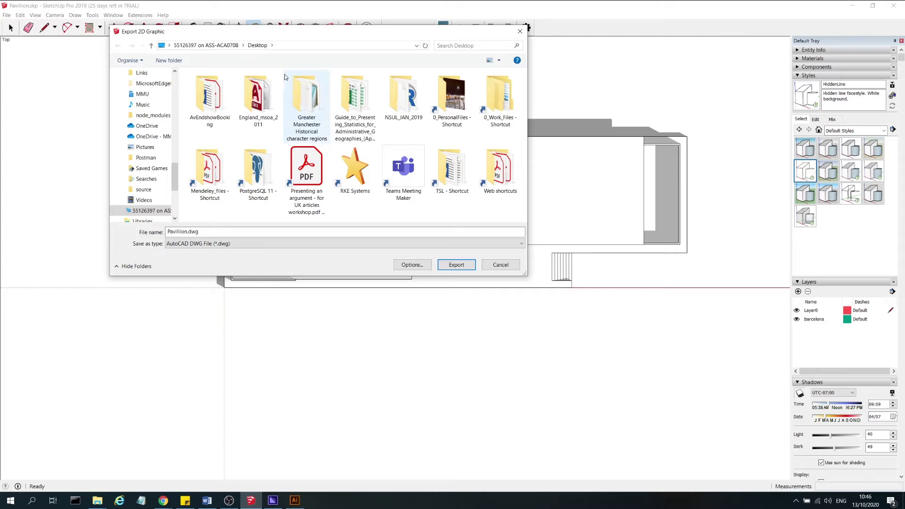
pyautogui.click(520, 31)
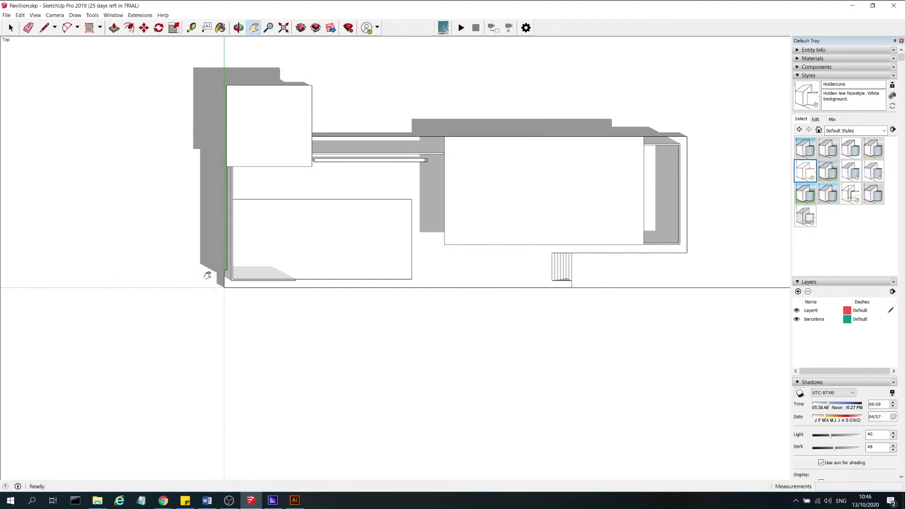
# View the pavilion in the standard Bottom view and from underneath in the Iso view.
pyautogui.scroll(-2, 432, 319)
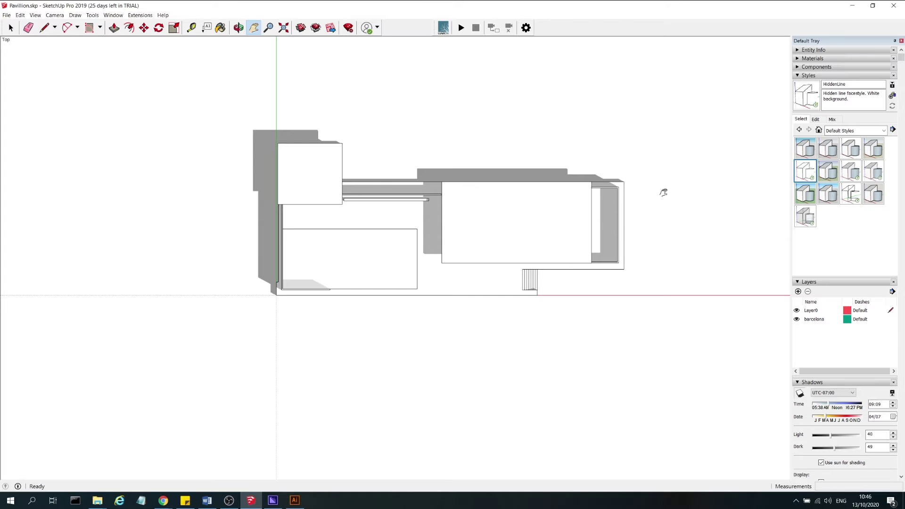
pyautogui.scroll(3, 623, 178)
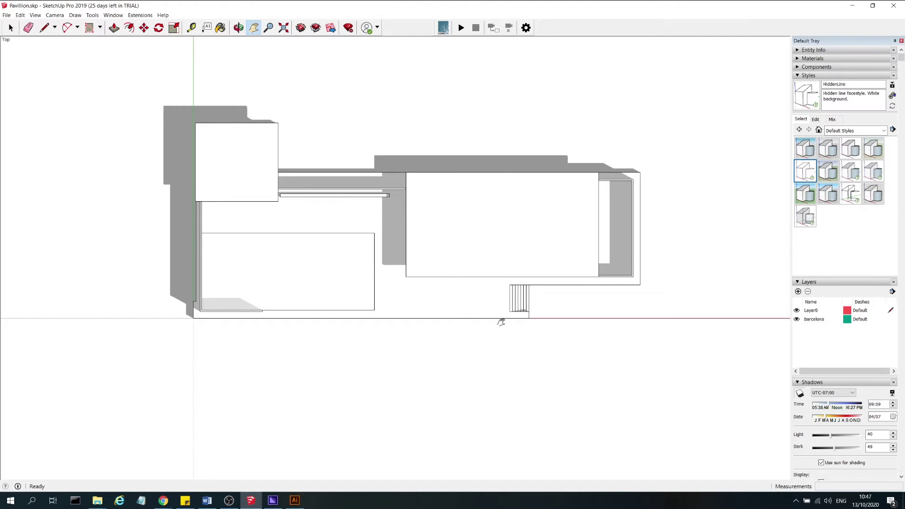
pyautogui.moveTo(414, 315); pyautogui.dragTo(279, 209, button='middle')
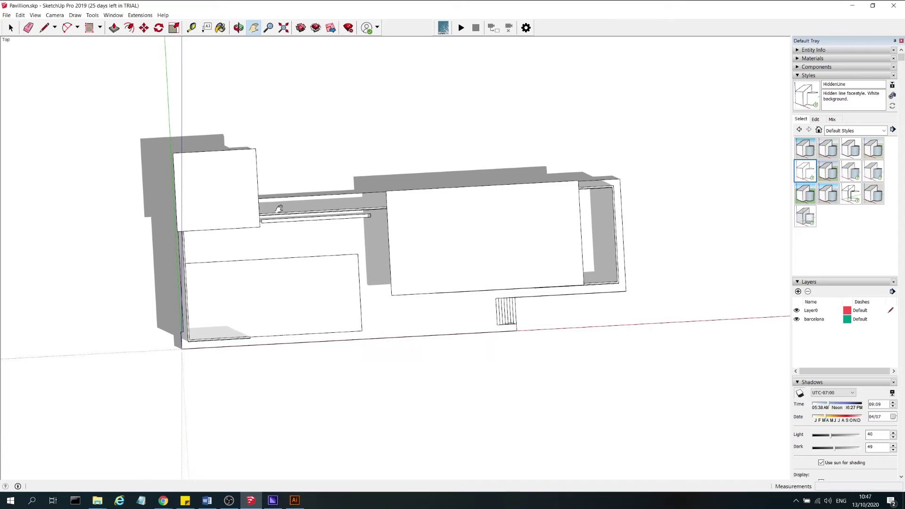
pyautogui.click(54, 15)
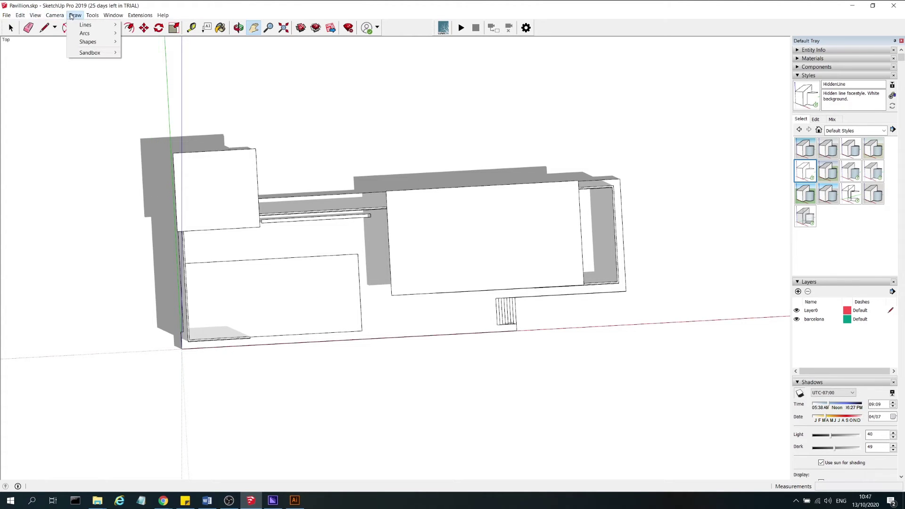
pyautogui.moveTo(87, 41)
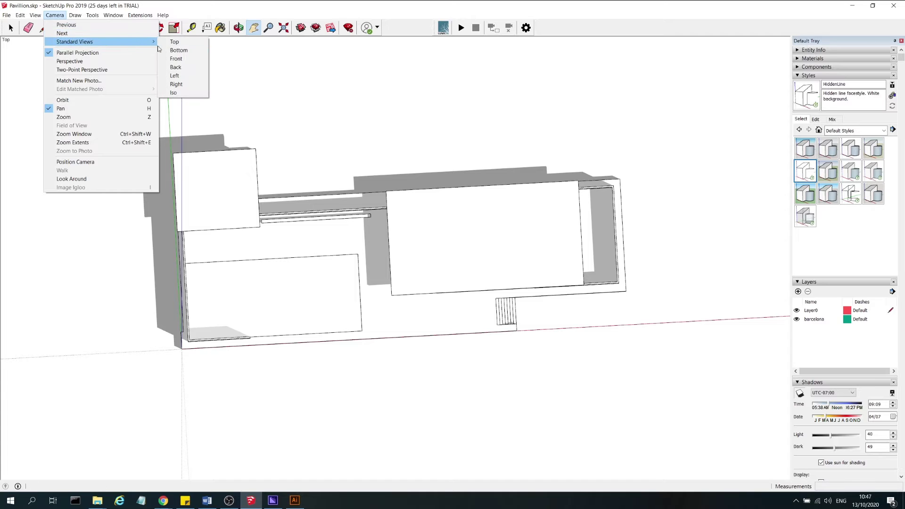
pyautogui.click(181, 52)
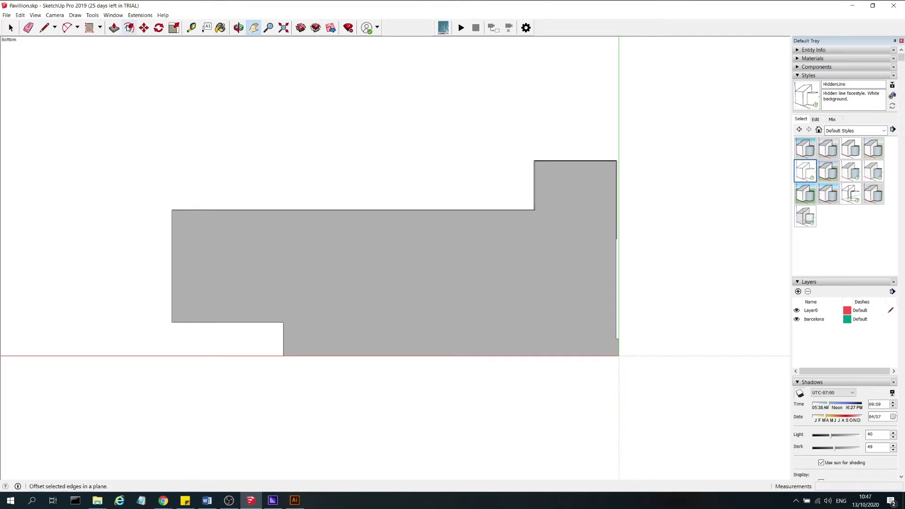
pyautogui.click(75, 15)
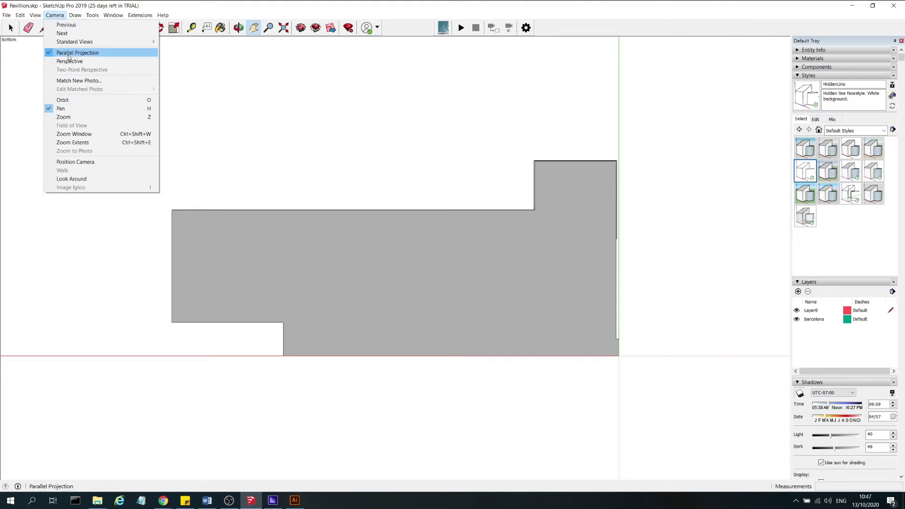
pyautogui.moveTo(112, 41)
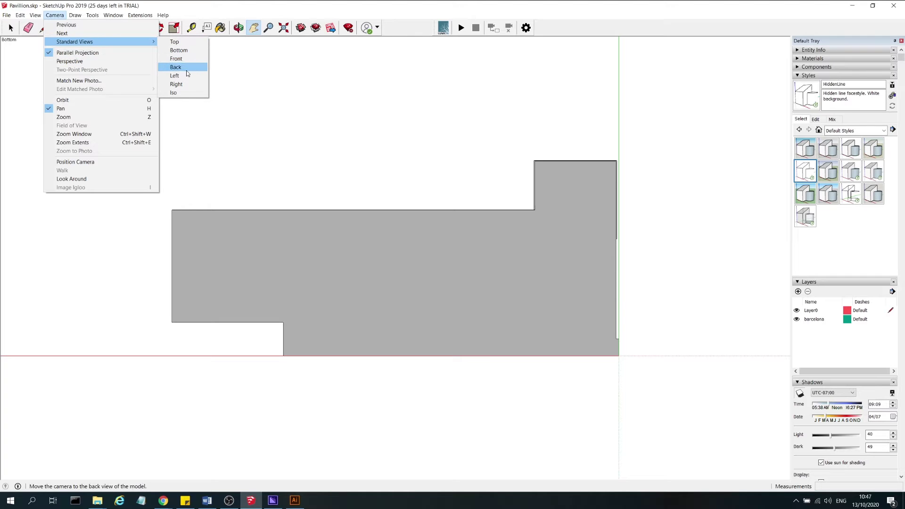
pyautogui.click(186, 93)
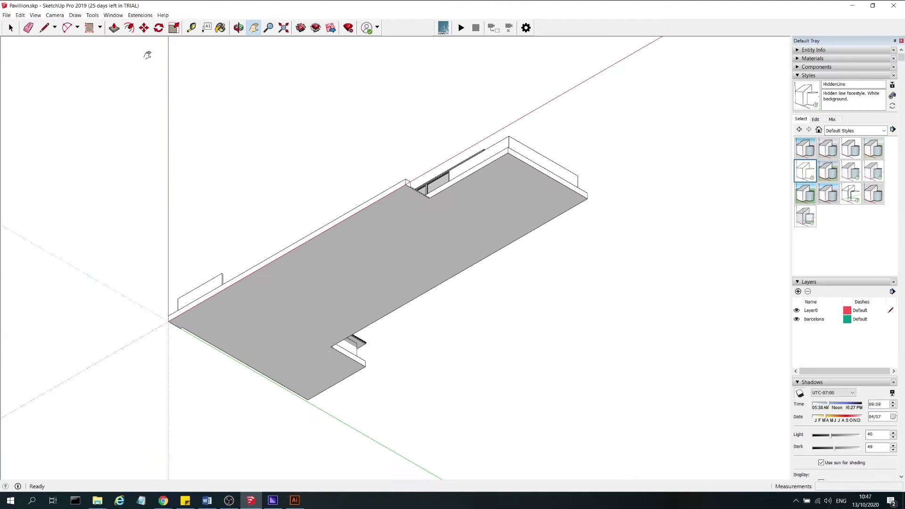
# Return to the standard Top view and switch to the Iso view to see the pavilion from above.
pyautogui.click(75, 15)
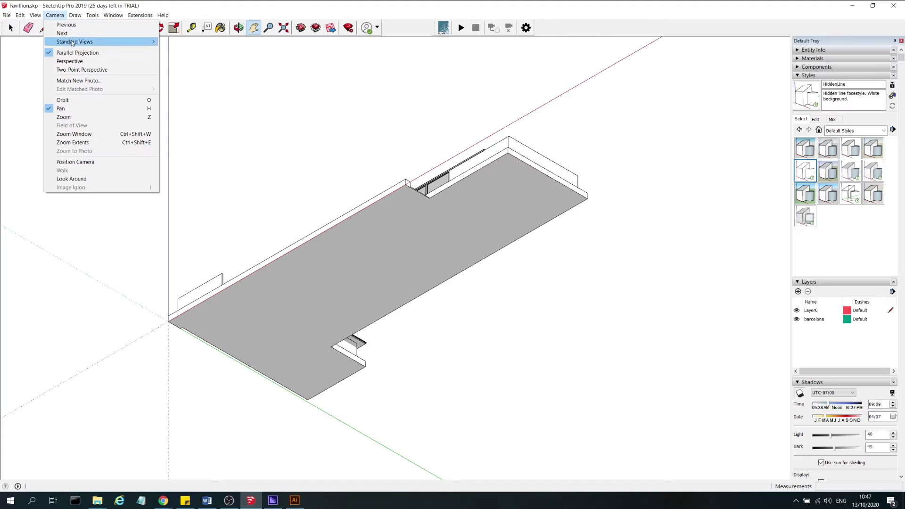
pyautogui.moveTo(73, 42)
pyautogui.click(165, 44)
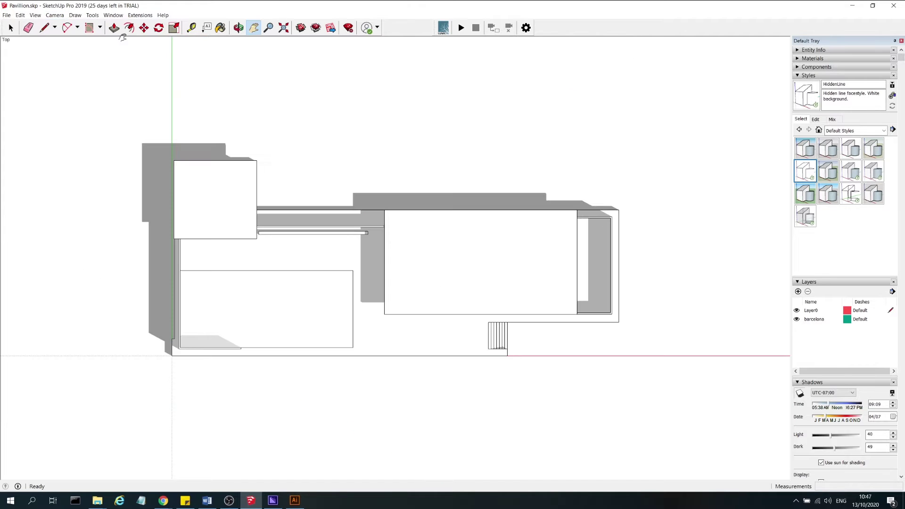
pyautogui.click(55, 15)
pyautogui.moveTo(126, 42)
pyautogui.click(187, 91)
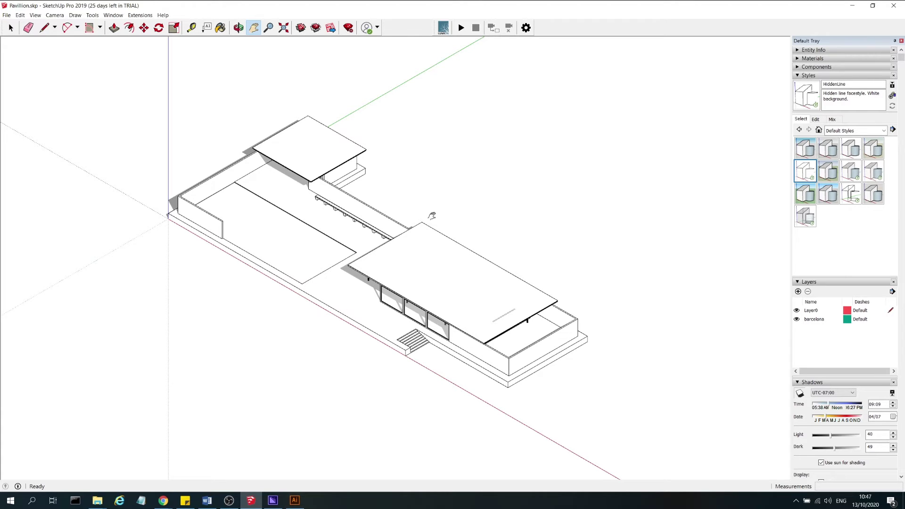
# Change the camera from parallel projection to Perspective and on to Two-Point Perspective.
pyautogui.click(56, 15)
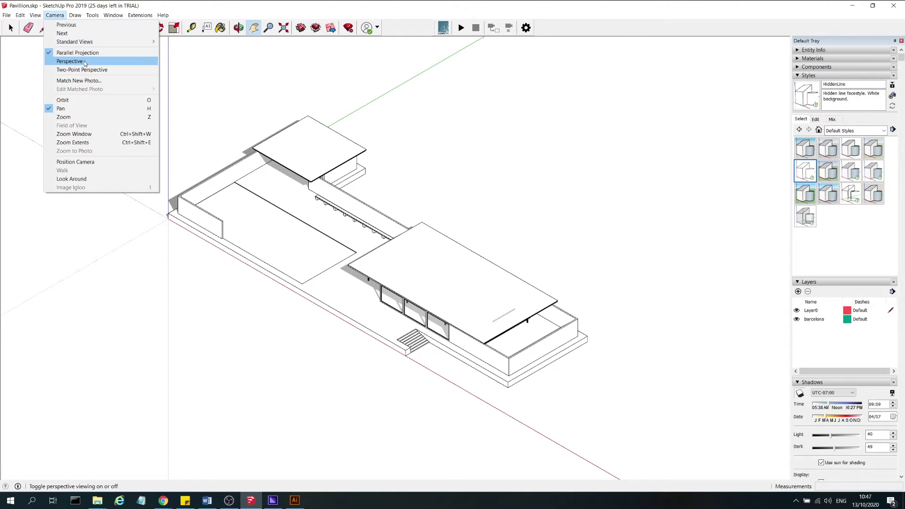
pyautogui.click(69, 61)
pyautogui.click(55, 16)
pyautogui.click(72, 70)
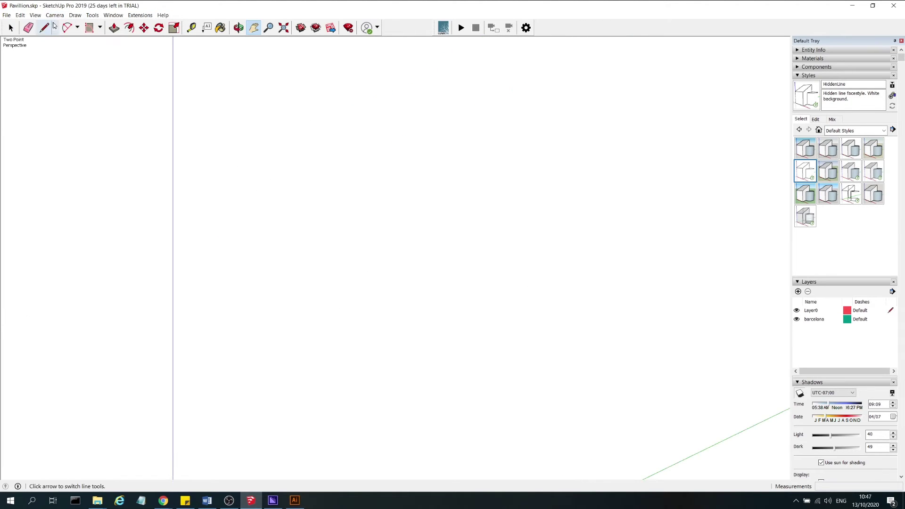
# Reset the camera to the standard Iso view and turn the pavilion to a raised view of its front.
pyautogui.click(55, 16)
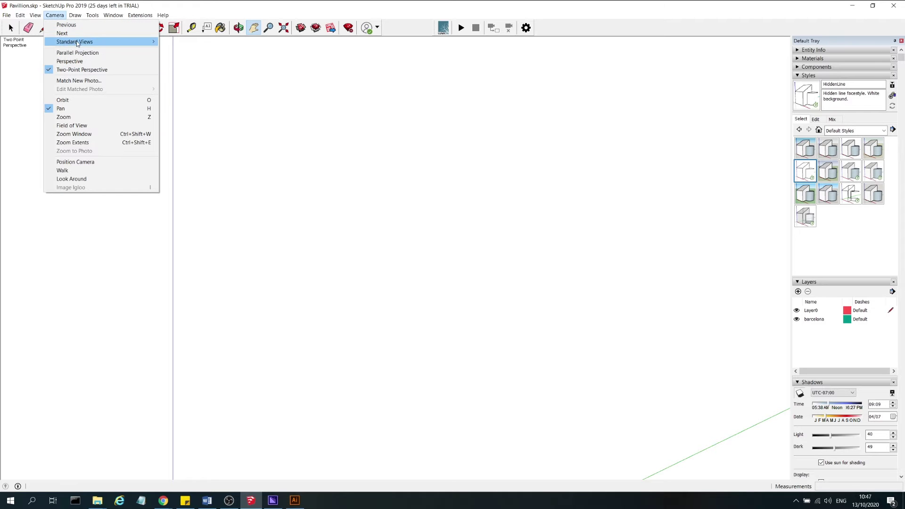
pyautogui.moveTo(79, 42)
pyautogui.click(183, 92)
pyautogui.moveTo(391, 194); pyautogui.dragTo(480, 248, button='middle')
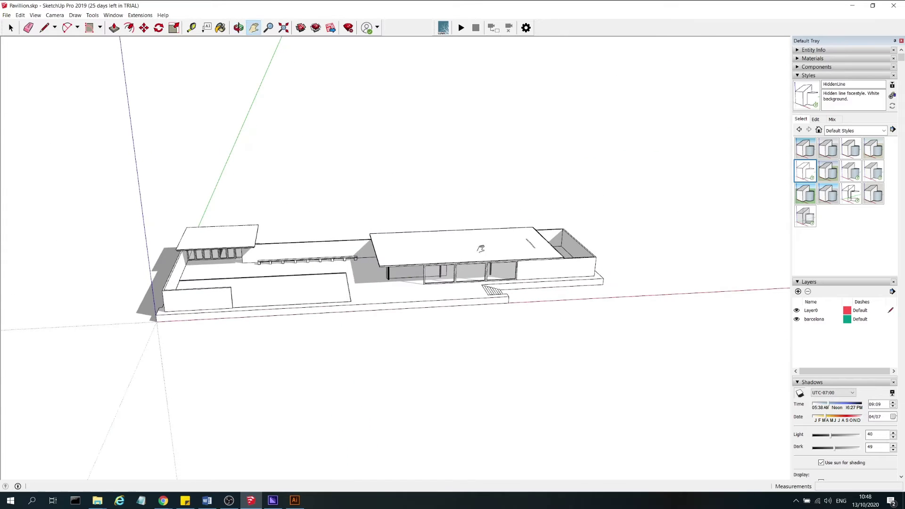
# Place a vertical section plane on the pavilion's front face, edit its name and set its symbol to 1.
pyautogui.click(75, 15)
pyautogui.moveTo(89, 16)
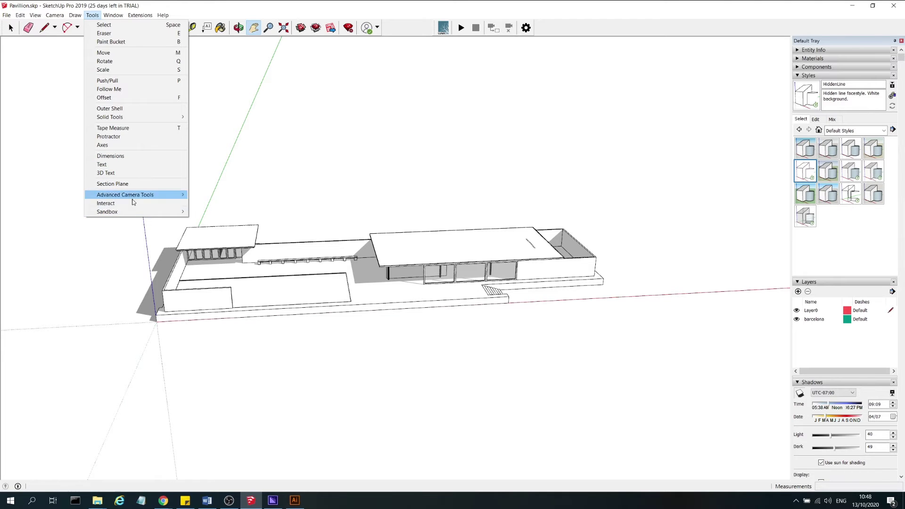
pyautogui.click(142, 188)
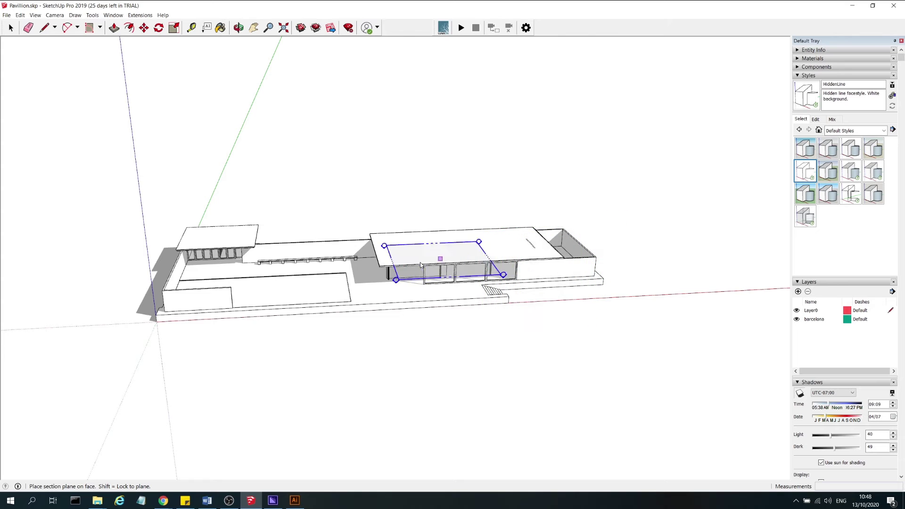
pyautogui.click(471, 285)
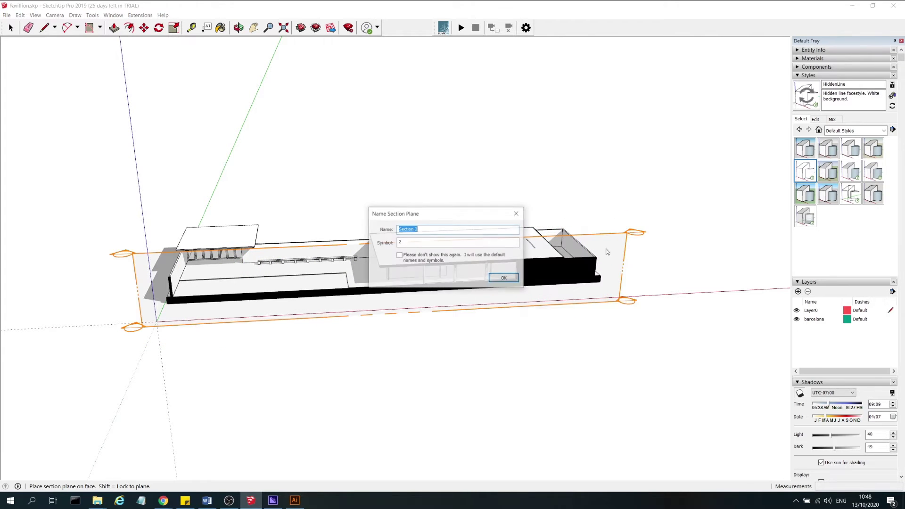
pyautogui.click(426, 230)
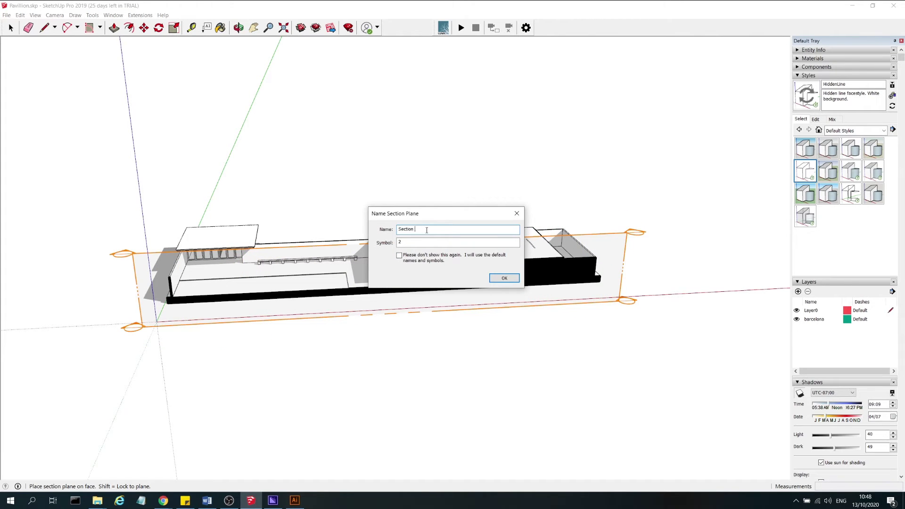
pyautogui.click(423, 242)
pyautogui.click(504, 278)
# Move the section plane back about 4909 mm so it cuts through the pavilion's interior, and clear the selection.
pyautogui.press('h')
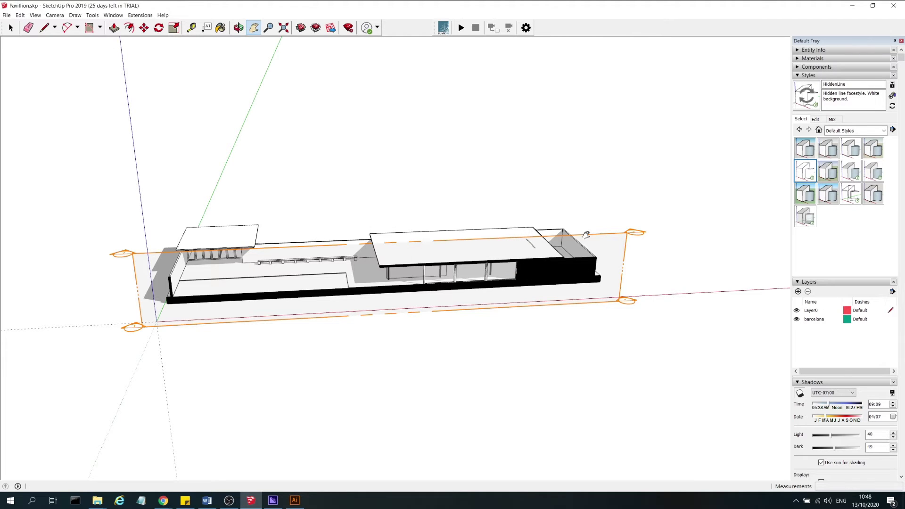
pyautogui.moveTo(586, 235); pyautogui.dragTo(532, 220, button='middle')
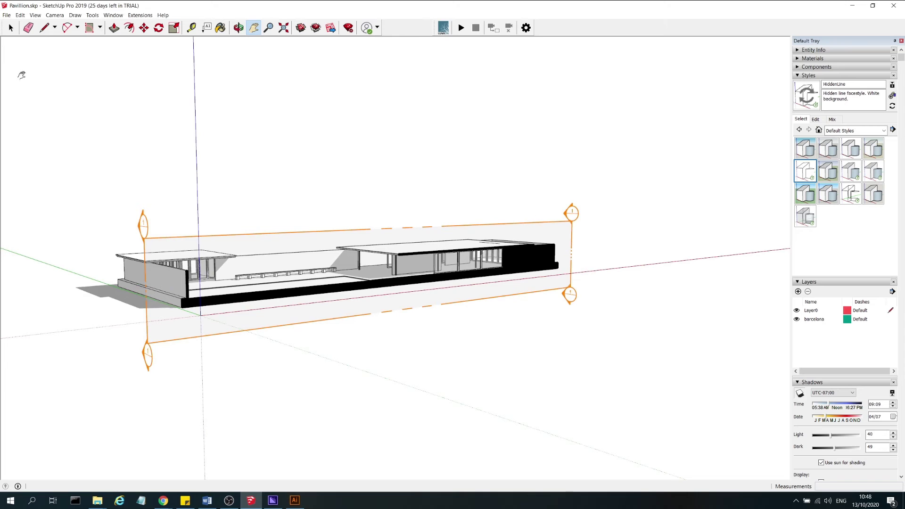
pyautogui.click(10, 28)
pyautogui.moveTo(481, 156); pyautogui.dragTo(477, 243, button='middle')
pyautogui.click(475, 237)
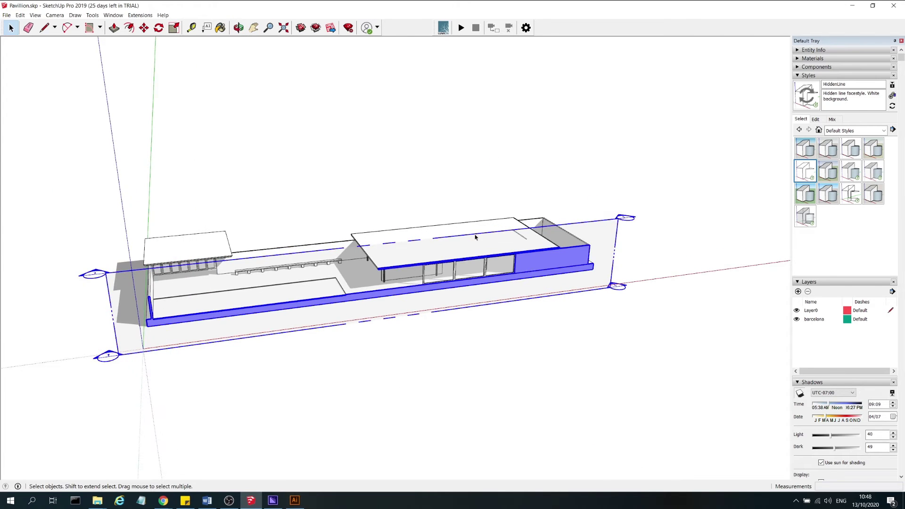
pyautogui.press('m')
pyautogui.click(211, 165)
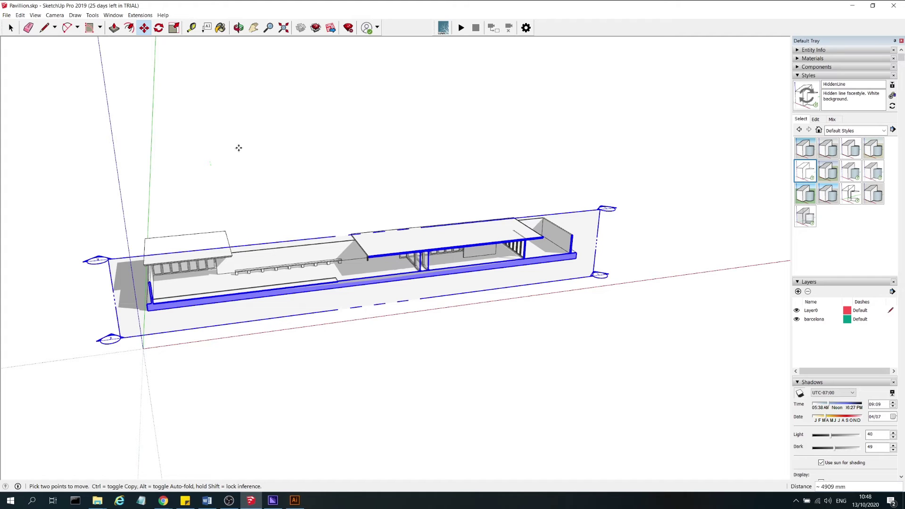
pyautogui.click(12, 29)
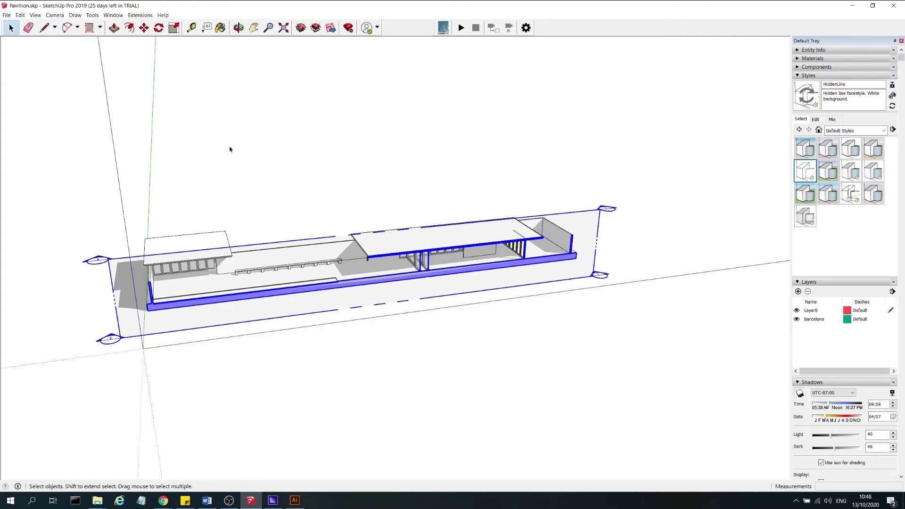
pyautogui.click(231, 150)
# Hide the section plane outline and examine the cut through the roof, glazing and base up close.
pyautogui.moveTo(583, 282); pyautogui.dragTo(509, 214, button='middle')
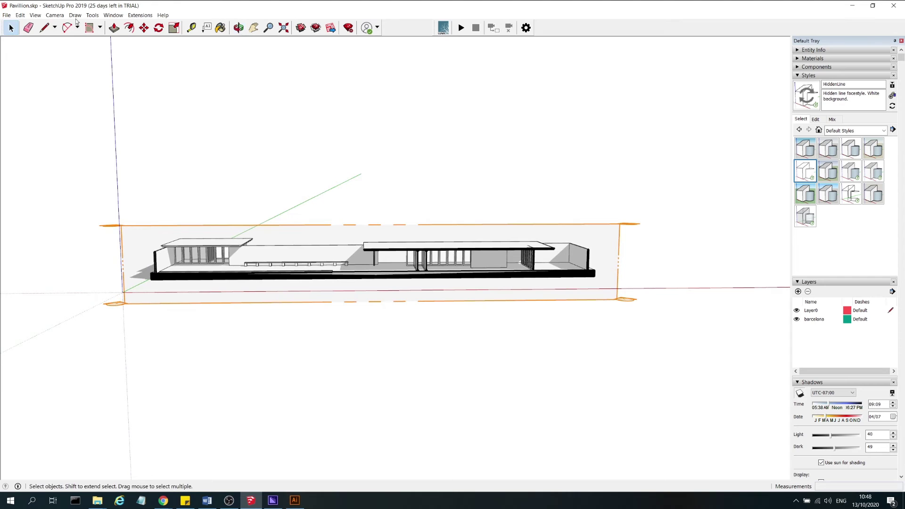
pyautogui.click(35, 15)
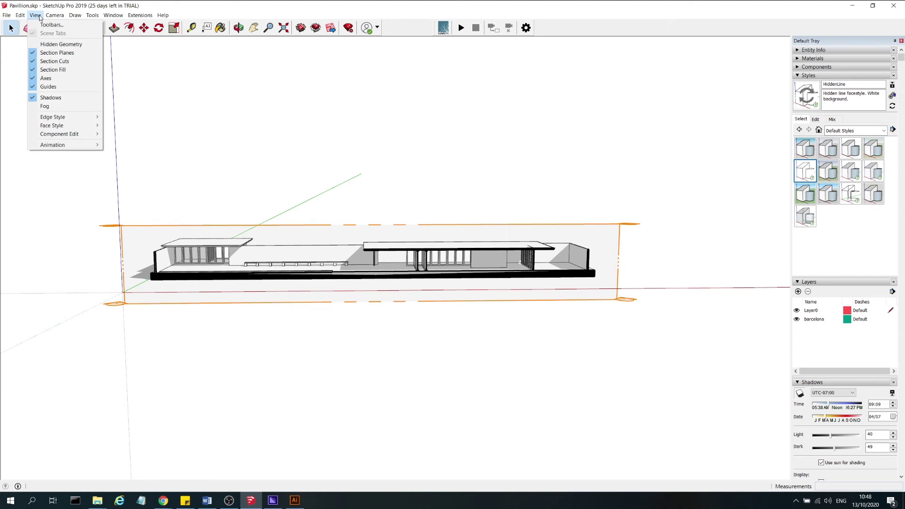
pyautogui.click(34, 53)
pyautogui.scroll(6, 457, 283)
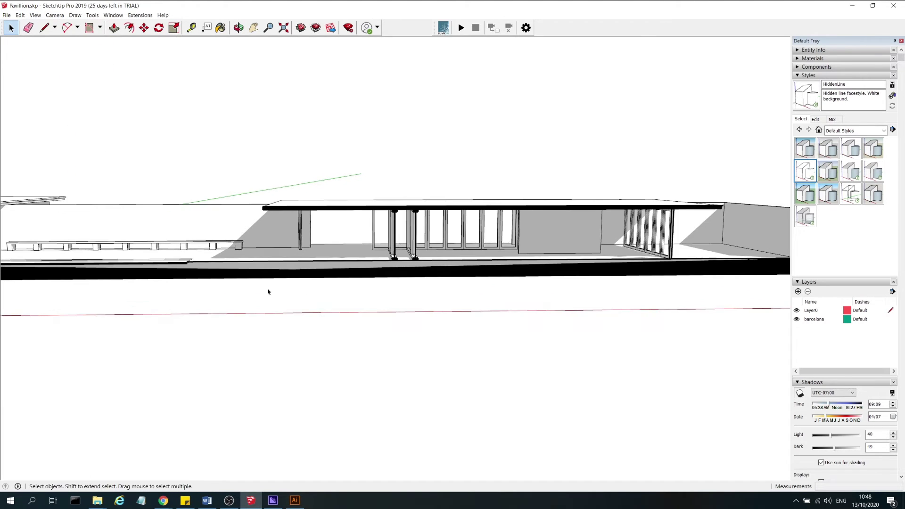
pyautogui.moveTo(193, 298); pyautogui.dragTo(181, 326, button='middle')
pyautogui.scroll(8, 384, 283)
pyautogui.moveTo(386, 283); pyautogui.dragTo(456, 229, button='middle')
pyautogui.scroll(-5, 528, 237)
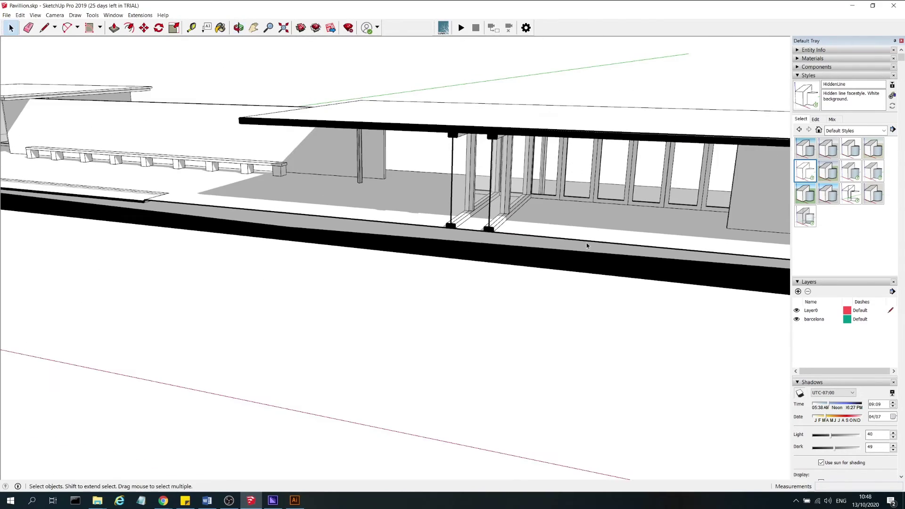
# Inspect the section cut along the roof, base and bench, and switch the camera to parallel projection.
pyautogui.scroll(-3, 185, 202)
pyautogui.scroll(-3, 555, 243)
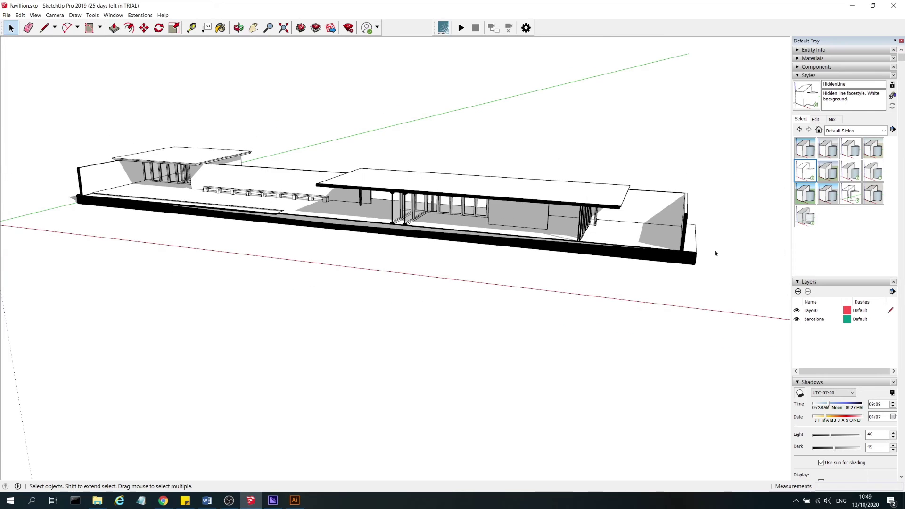
pyautogui.scroll(5, 215, 208)
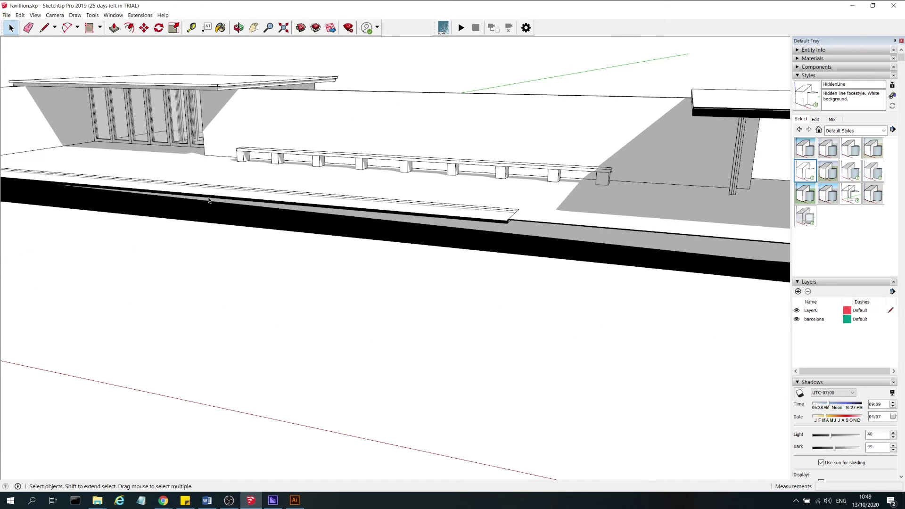
pyautogui.scroll(-3, 284, 238)
pyautogui.scroll(2, 565, 255)
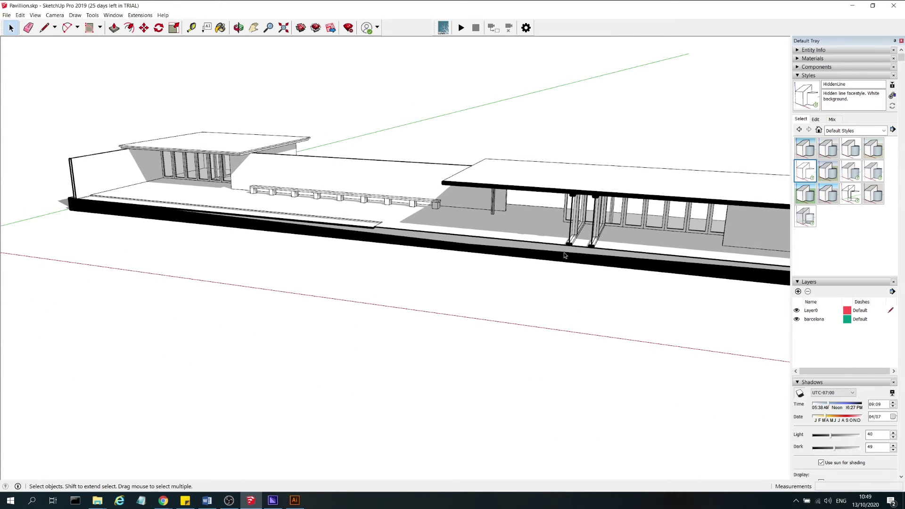
pyautogui.scroll(-2, 203, 284)
pyautogui.click(53, 15)
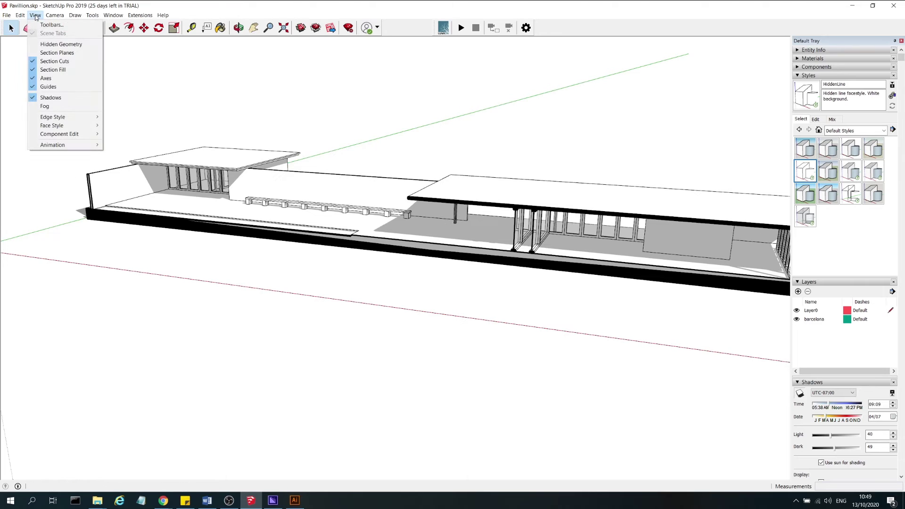
pyautogui.moveTo(38, 16)
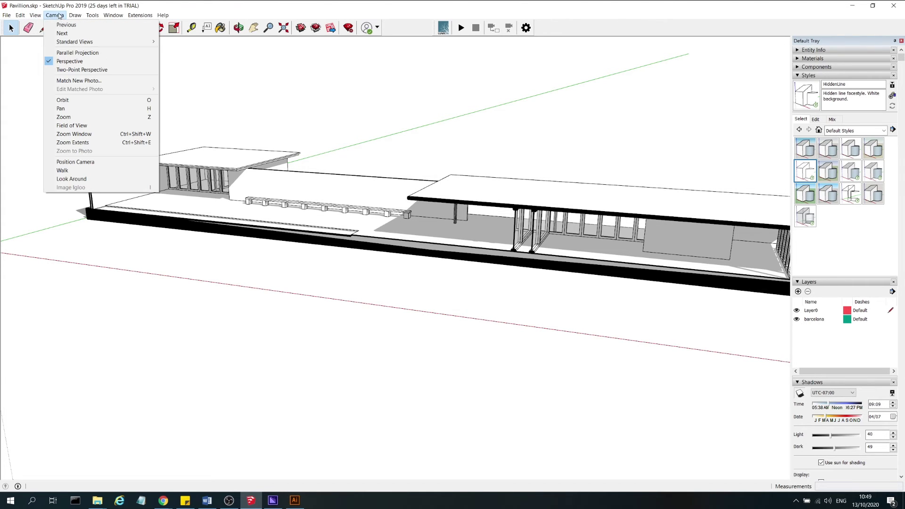
pyautogui.click(65, 53)
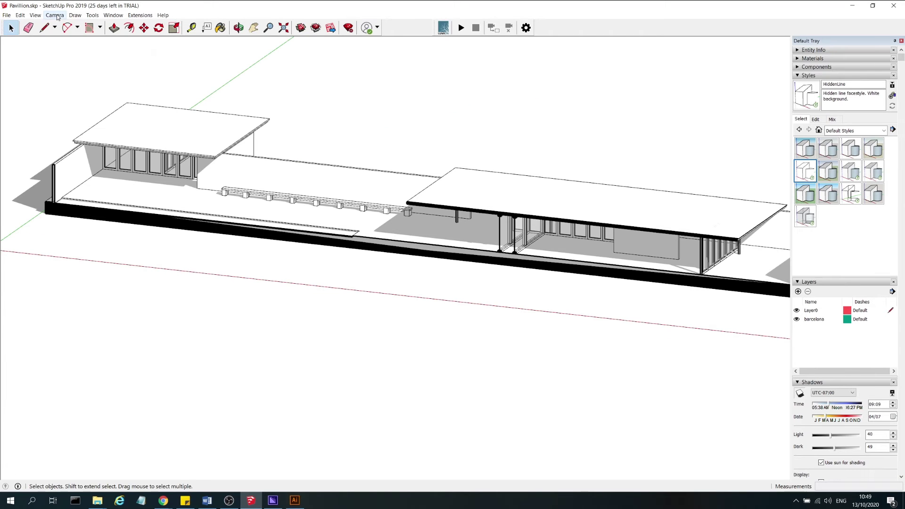
# Set the sectioned pavilion to the standard Front view and look up the 2D Graphic export option.
pyautogui.click(55, 15)
pyautogui.moveTo(108, 42)
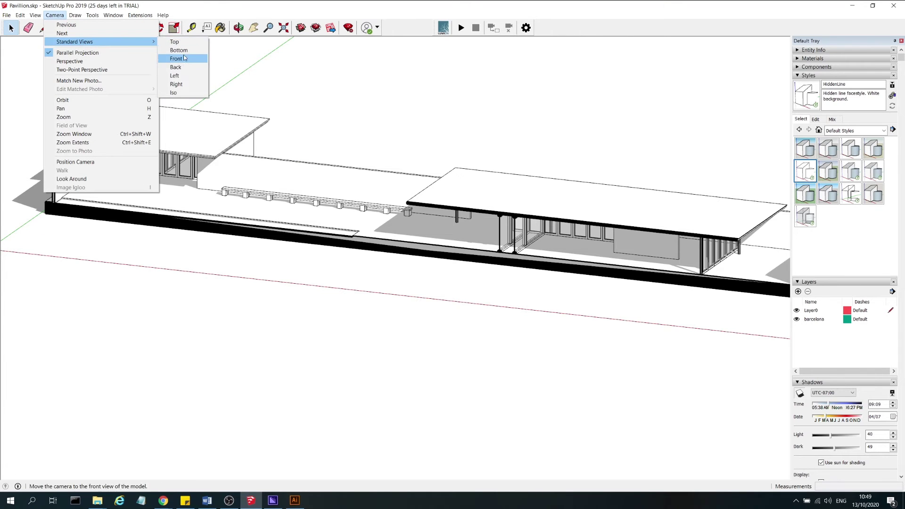
pyautogui.click(176, 58)
pyautogui.scroll(-2, 471, 221)
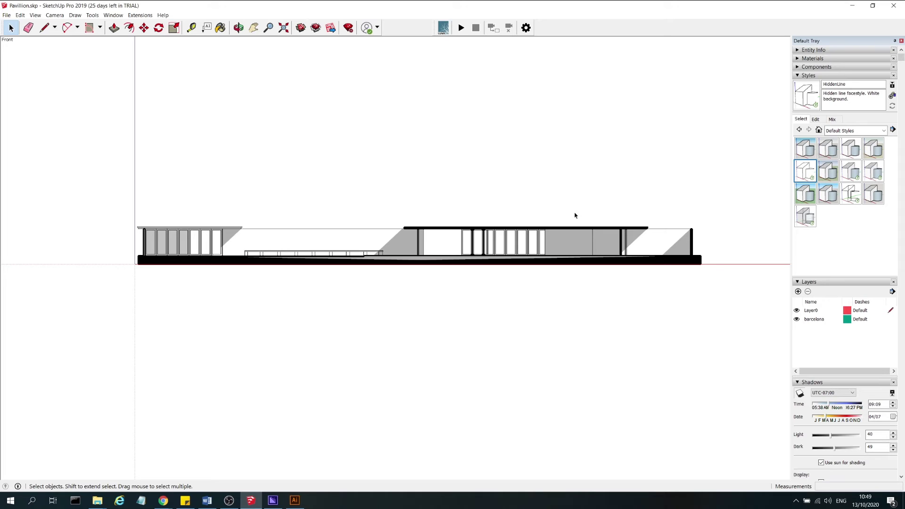
pyautogui.click(6, 15)
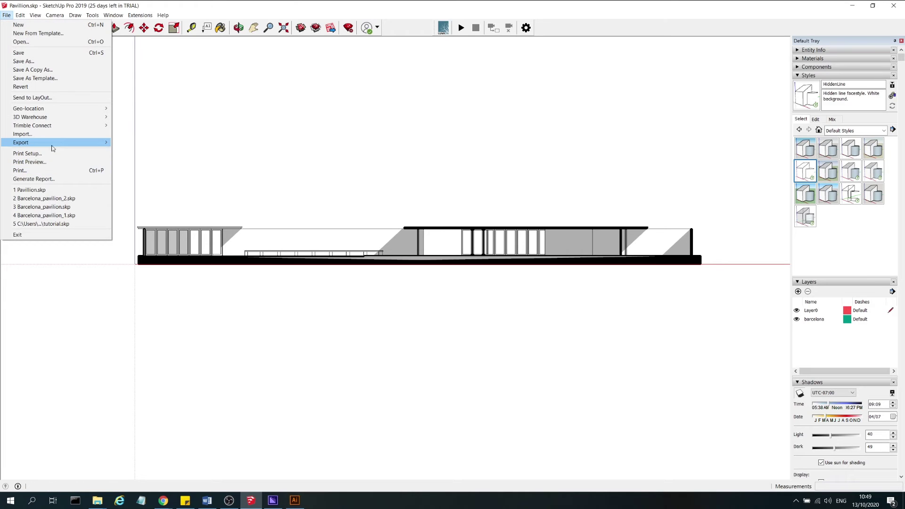
pyautogui.moveTo(55, 145)
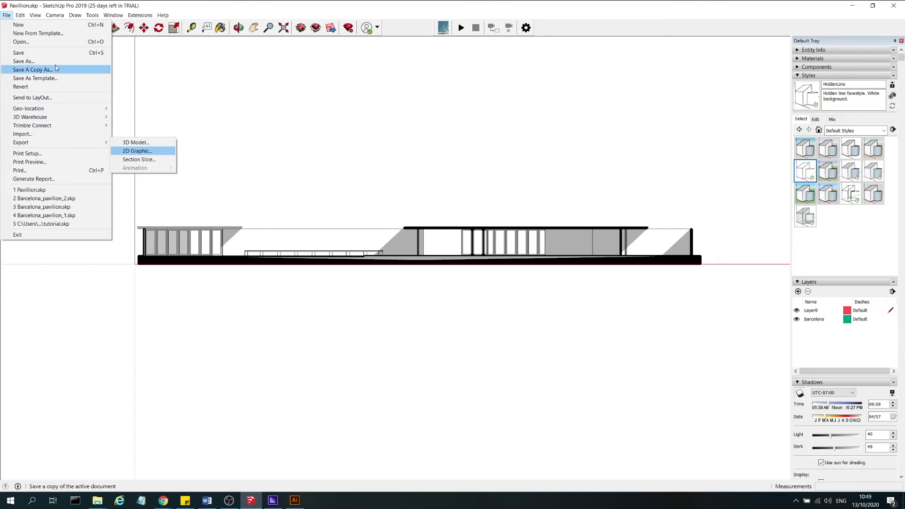
# Change the camera to two-point perspective and turn the sectioned pavilion to view it from several angles.
pyautogui.moveTo(48, 18)
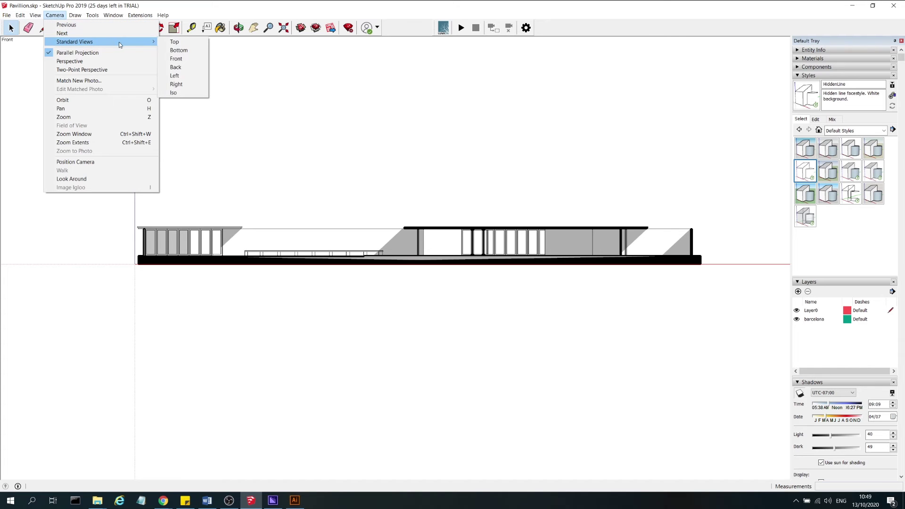
pyautogui.click(92, 69)
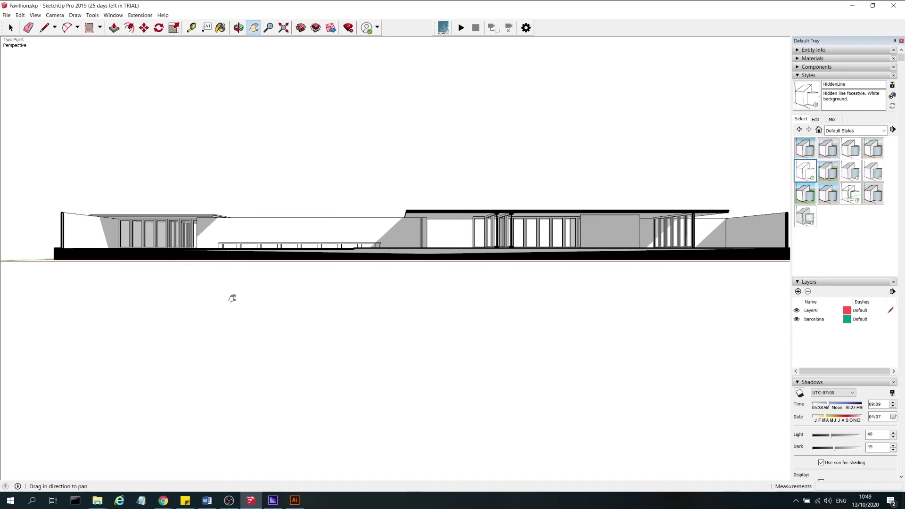
pyautogui.scroll(-2, 236, 294)
pyautogui.scroll(1, 597, 260)
pyautogui.scroll(-1, 708, 233)
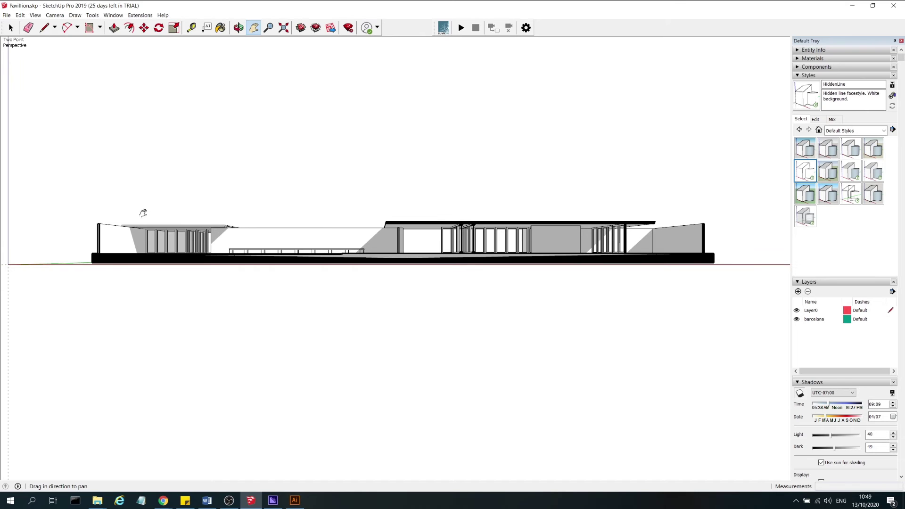
pyautogui.moveTo(443, 229); pyautogui.dragTo(460, 205, button='middle')
pyautogui.scroll(-3, 462, 202)
pyautogui.moveTo(302, 246); pyautogui.dragTo(517, 280, button='middle')
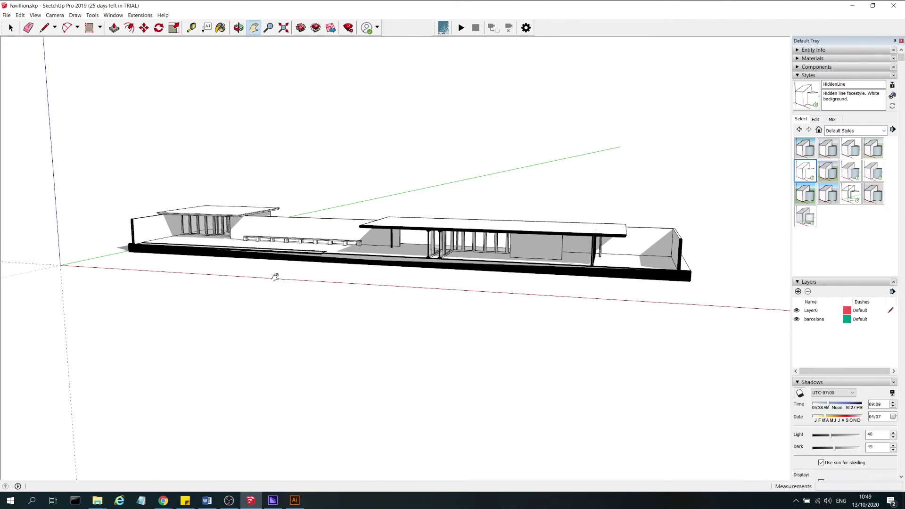
pyautogui.moveTo(275, 277); pyautogui.dragTo(542, 333, button='middle')
# Switch to Illustrator and check that the lines of the exported Pavillion.dwg drawing can be selected, leaving nothing selected.
pyautogui.moveTo(96, 502)
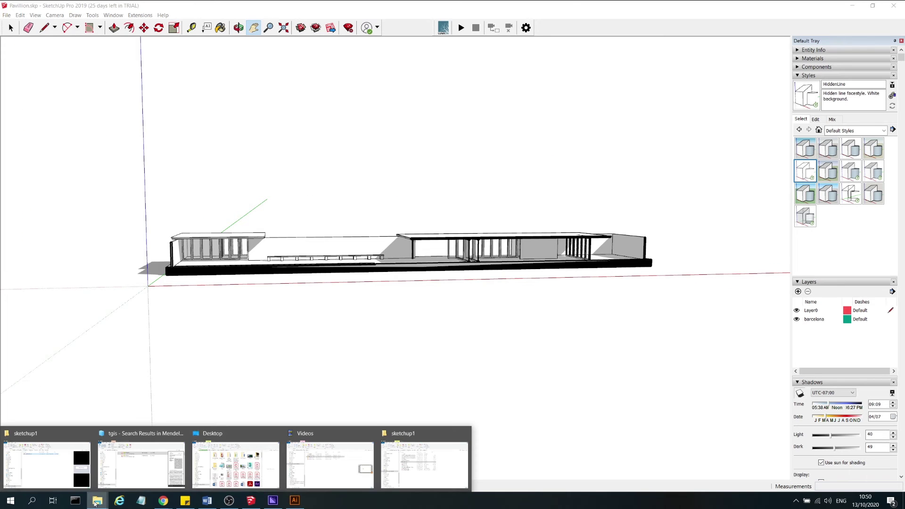
pyautogui.click(295, 500)
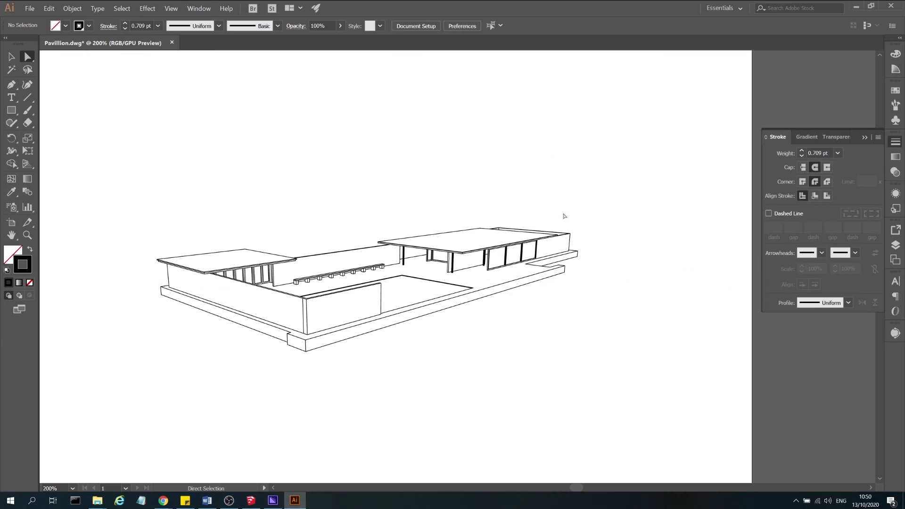
pyautogui.scroll(5, 222, 360)
pyautogui.scroll(-5, 248, 354)
pyautogui.click(11, 57)
pyautogui.scroll(1, 412, 240)
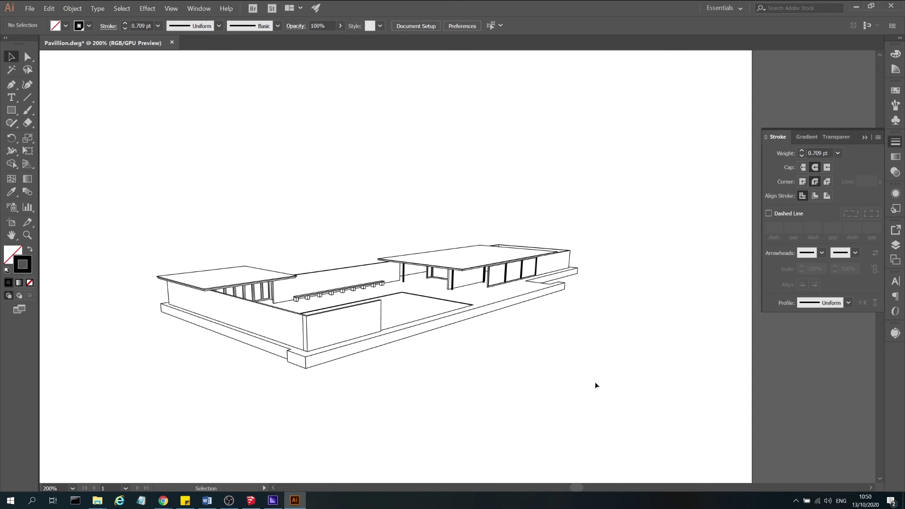
pyautogui.moveTo(596, 382); pyautogui.dragTo(499, 217)
pyautogui.moveTo(616, 352); pyautogui.dragTo(357, 196)
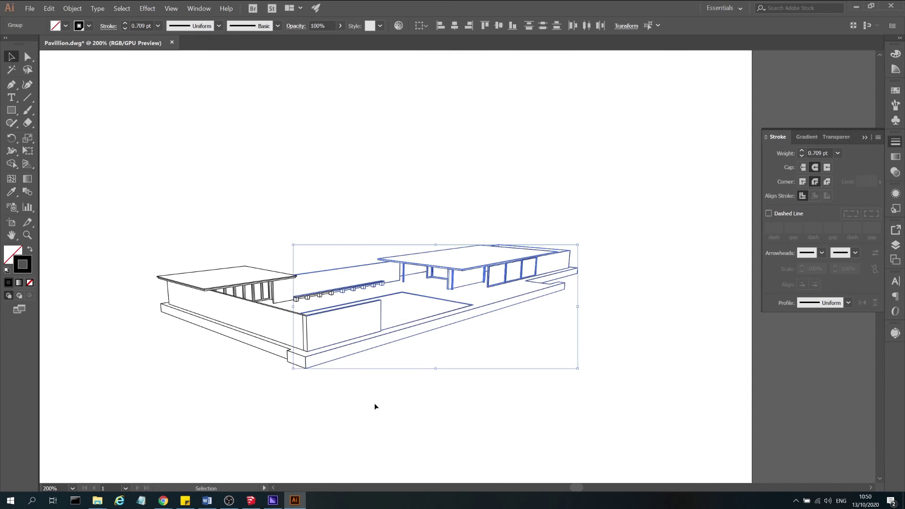
pyautogui.click(372, 417)
pyautogui.moveTo(457, 407); pyautogui.dragTo(100, 257)
pyautogui.click(354, 253)
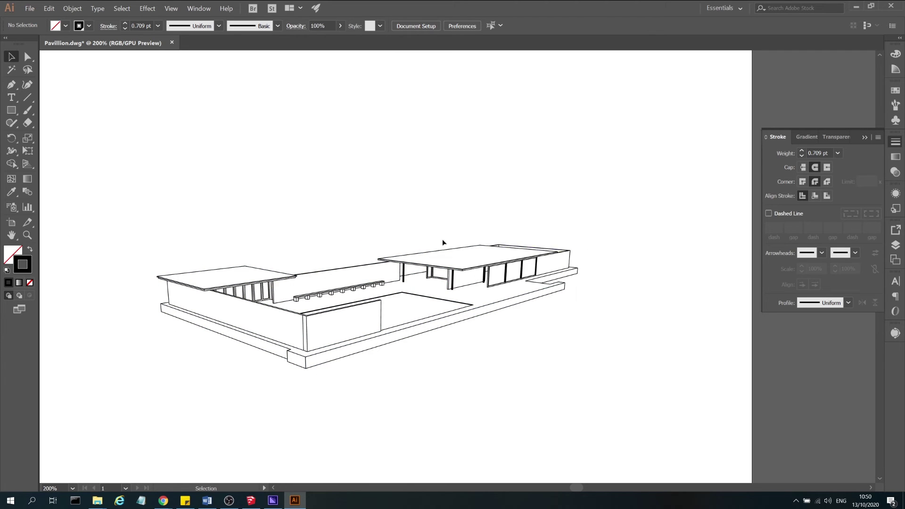
# Return to SketchUp, turn the pavilion towards its end corner, and collapse the layer list to reach the scene settings.
pyautogui.click(856, 7)
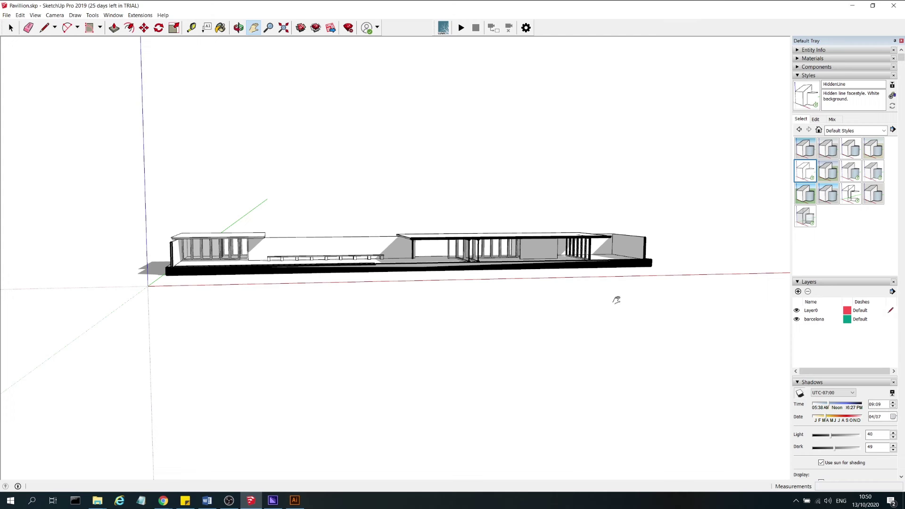
pyautogui.moveTo(580, 249); pyautogui.dragTo(527, 308)
pyautogui.press('h')
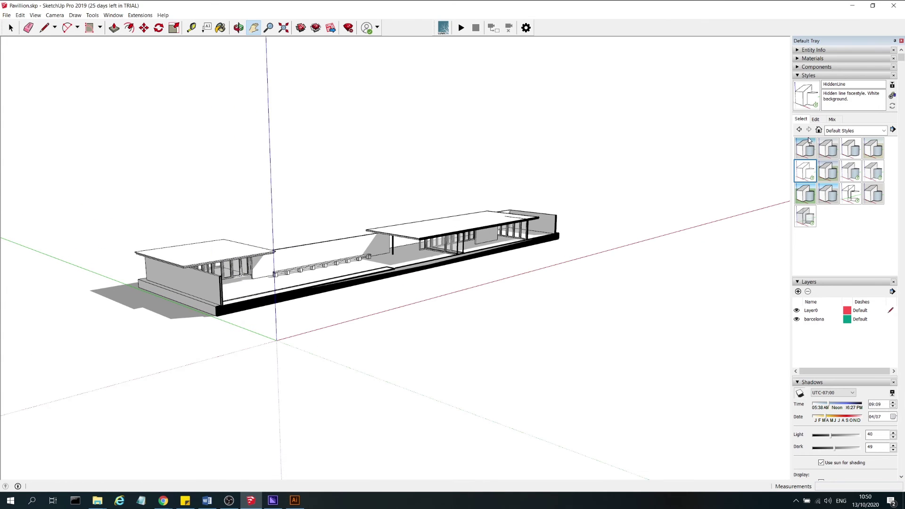
pyautogui.click(799, 284)
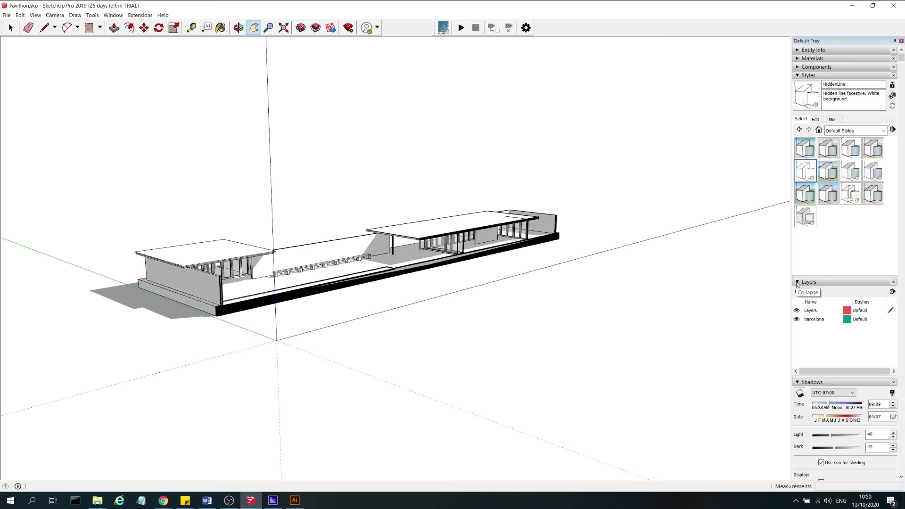
pyautogui.click(797, 417)
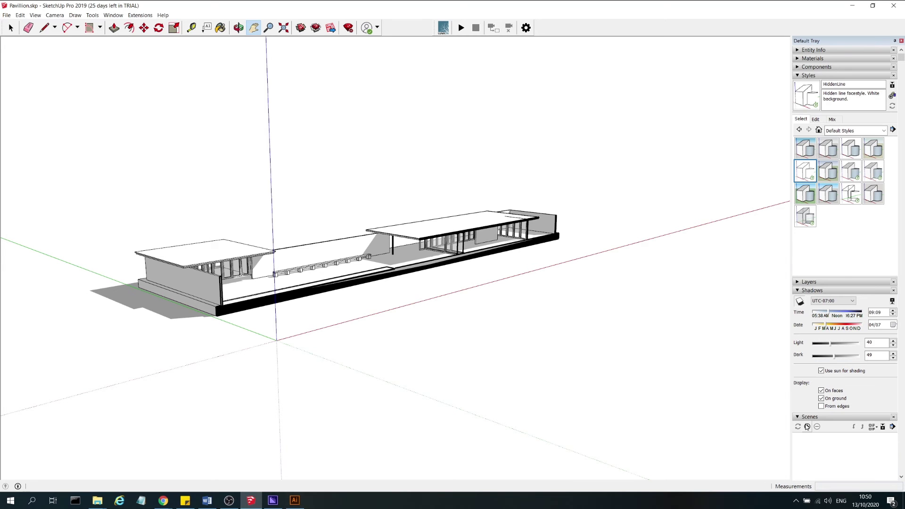
# Frame a low, close perspective along the pavilion's cut front and save it as a new scene.
pyautogui.moveTo(380, 311); pyautogui.dragTo(519, 214, button='middle')
pyautogui.scroll(2, 401, 231)
pyautogui.moveTo(411, 238); pyautogui.dragTo(379, 228, button='middle')
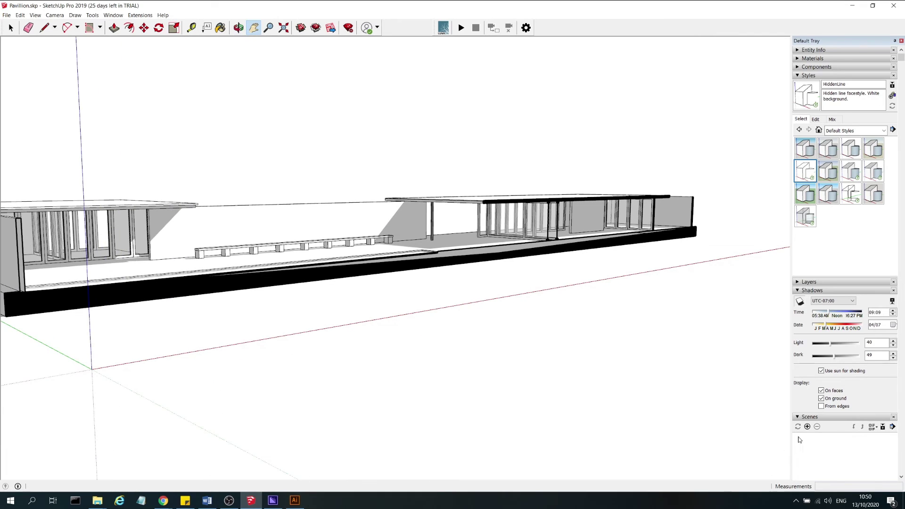
pyautogui.click(808, 427)
# Turn the model to a raised view and recall the saved scene to restore its camera position.
pyautogui.moveTo(545, 401); pyautogui.dragTo(611, 298, button='middle')
pyautogui.moveTo(310, 250); pyautogui.dragTo(335, 335, button='middle')
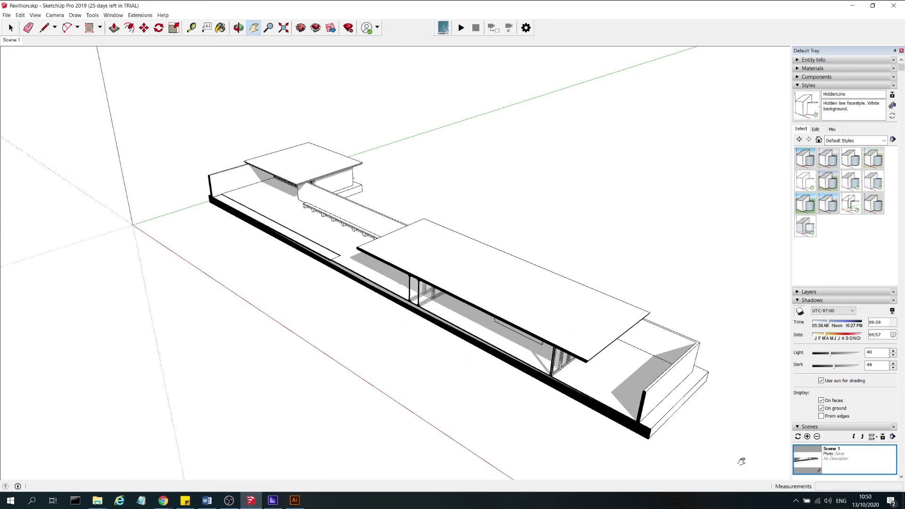
pyautogui.doubleClick(806, 458)
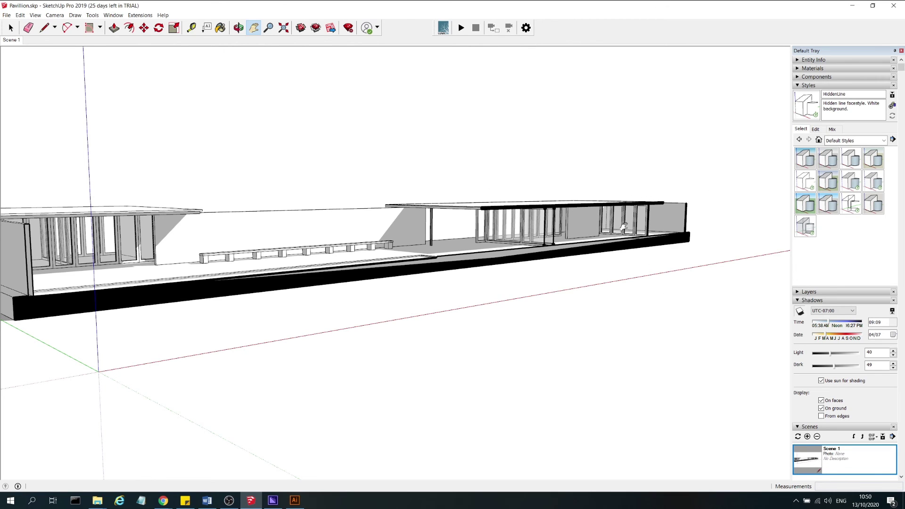
# Switch to Illustrator, select the whole pavilion line drawing to inspect its vector lines, and clear the selection.
pyautogui.click(302, 502)
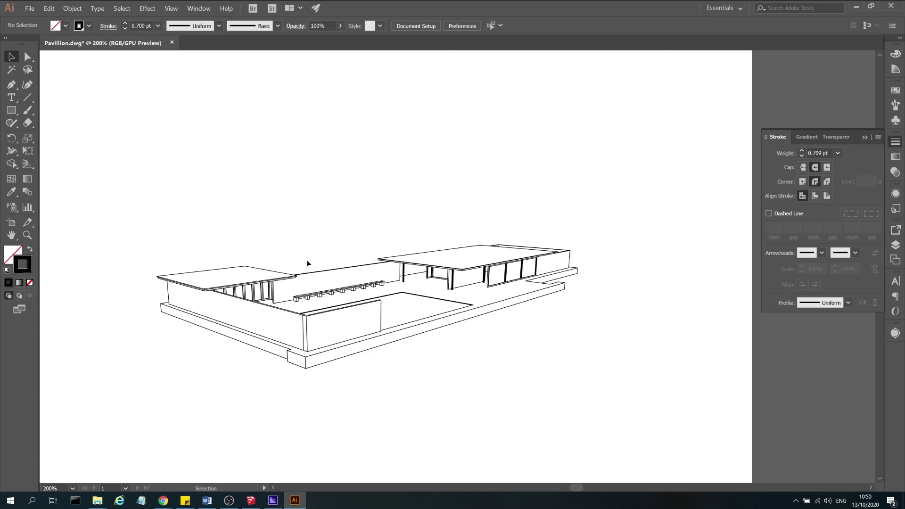
pyautogui.moveTo(628, 400)
pyautogui.mouseDown()
pyautogui.moveTo(115, 234)
pyautogui.moveTo(121, 169)
pyautogui.mouseUp()
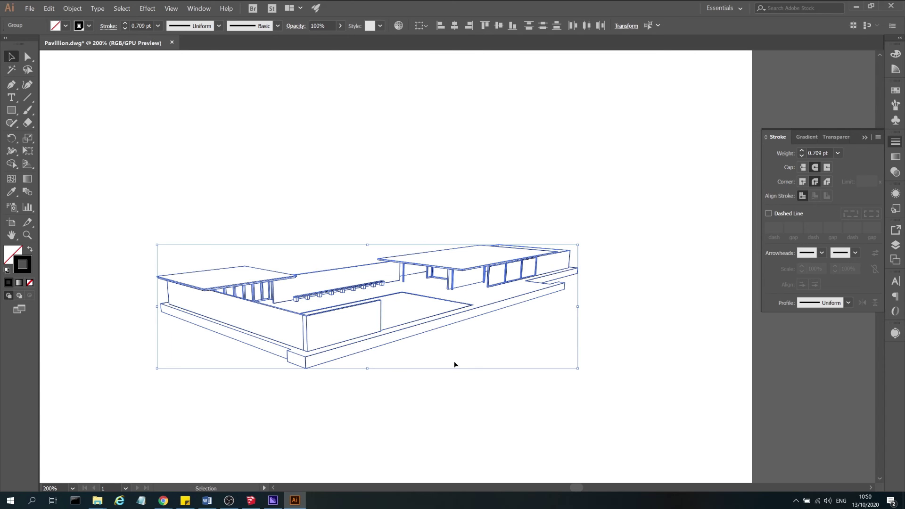
pyautogui.click(396, 242)
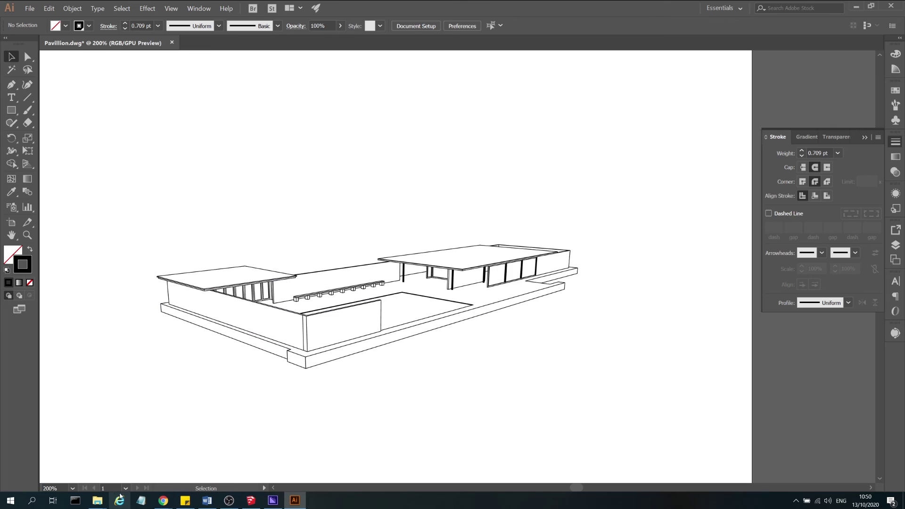
# Open the plan image from the sketchup1 folder and browse through the images to Pavillion.png.
pyautogui.moveTo(97, 501)
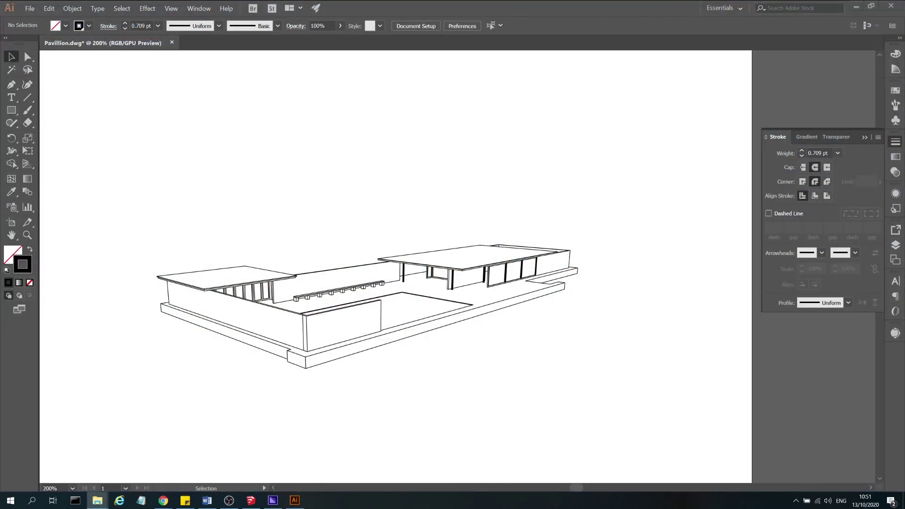
pyautogui.moveTo(337, 0)
pyautogui.mouseDown()
pyautogui.moveTo(332, 217)
pyautogui.moveTo(342, 169)
pyautogui.mouseUp()
pyautogui.doubleClick(307, 269)
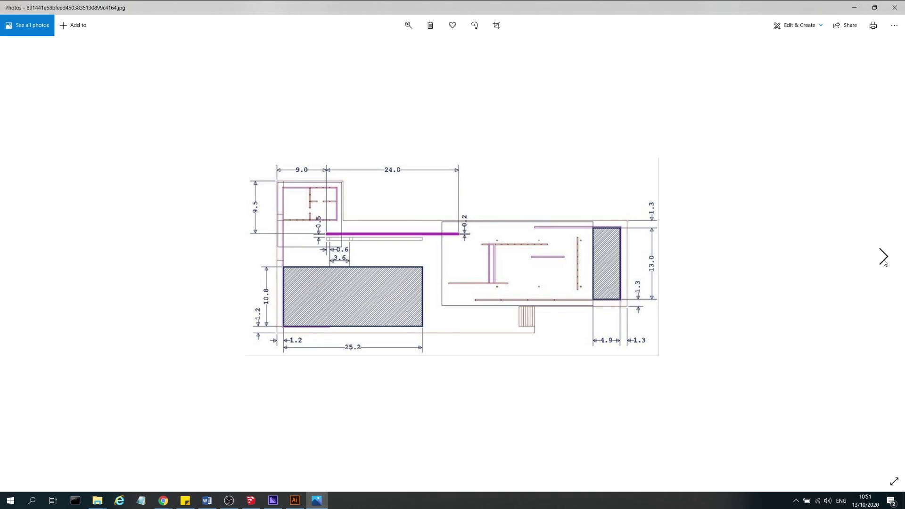
pyautogui.click(884, 262)
pyautogui.click(884, 262)
pyautogui.click(884, 262)
pyautogui.click(883, 261)
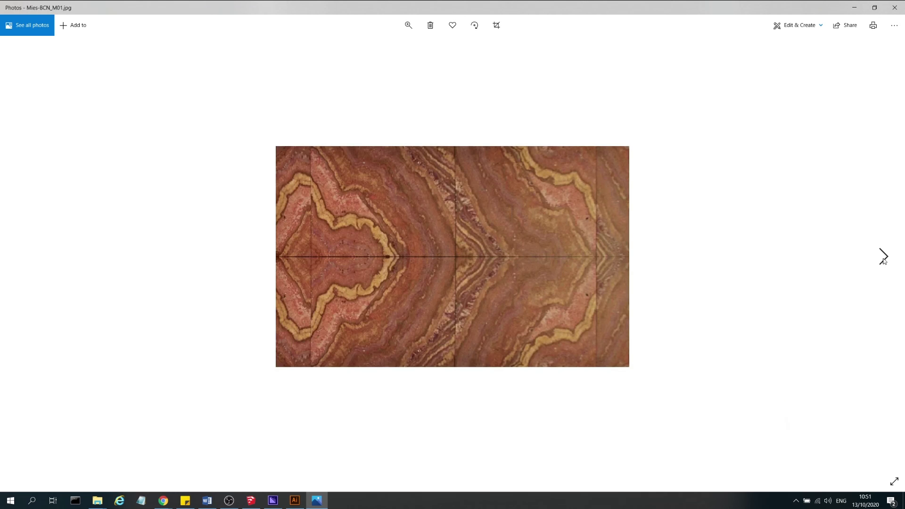
pyautogui.click(883, 261)
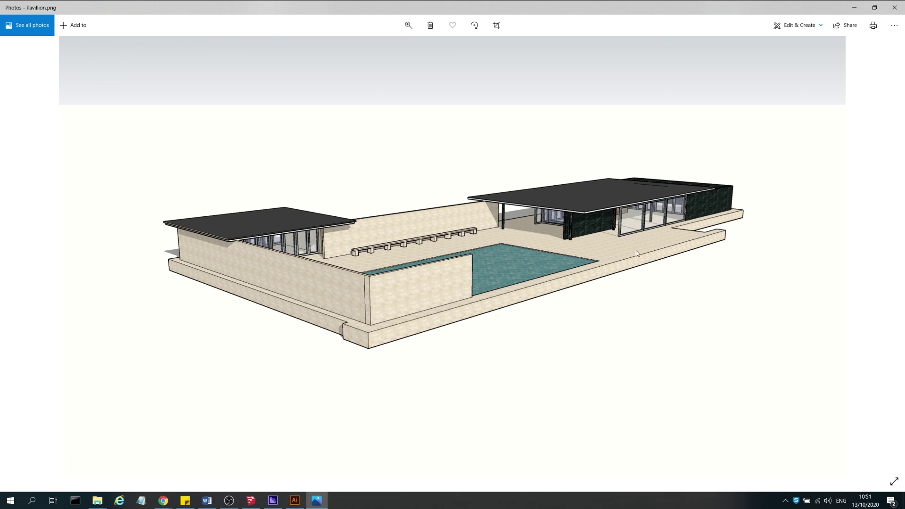
# View the hidden-line export Pavillion_1.png, close the image viewer and return to the drawing in Illustrator.
pyautogui.click(879, 255)
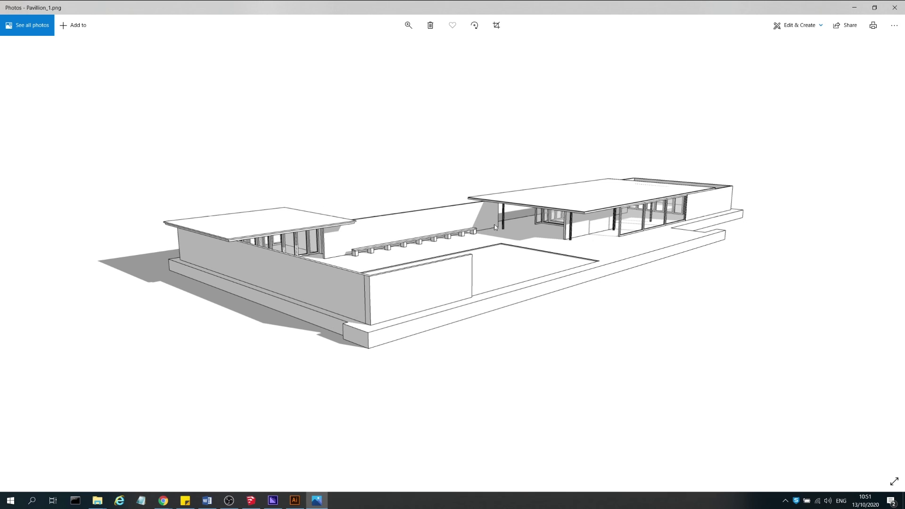
pyautogui.click(883, 256)
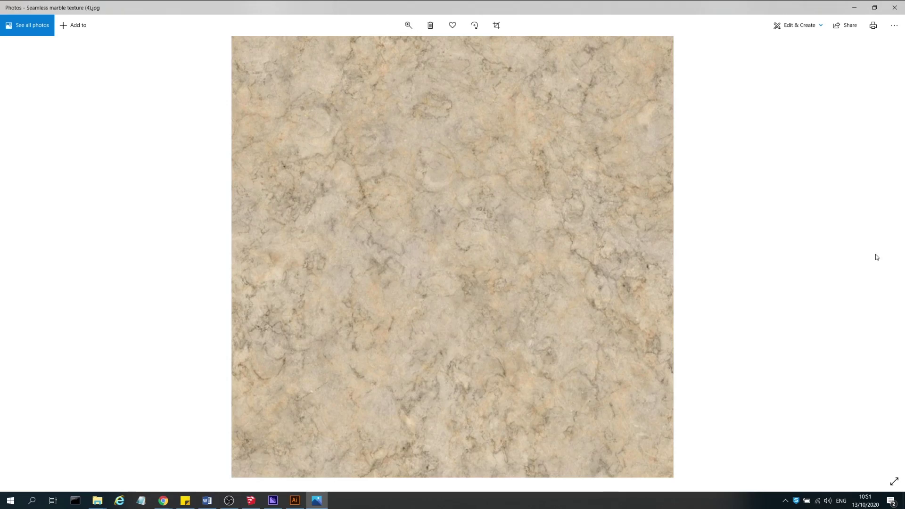
pyautogui.click(894, 8)
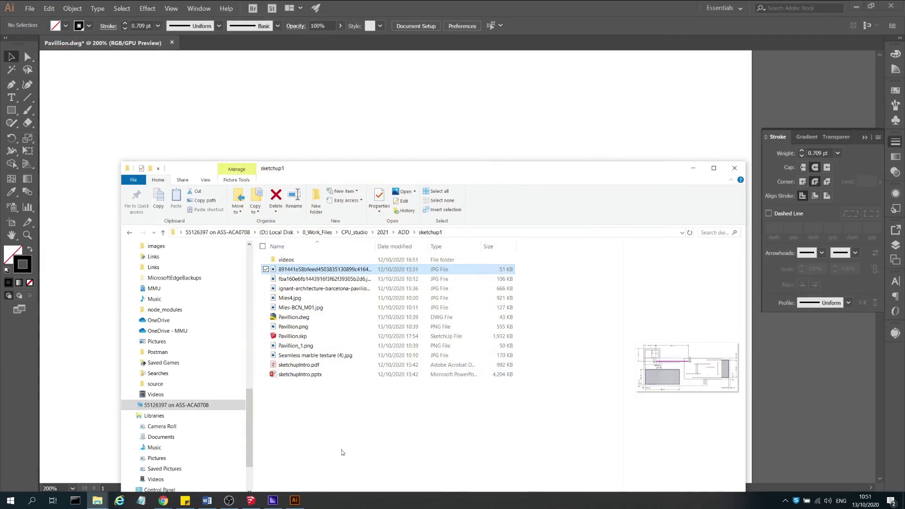
pyautogui.click(295, 500)
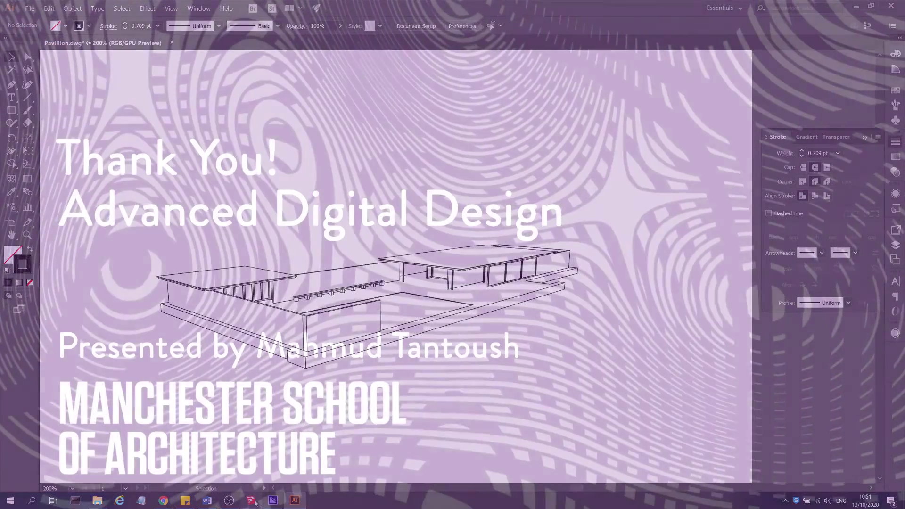